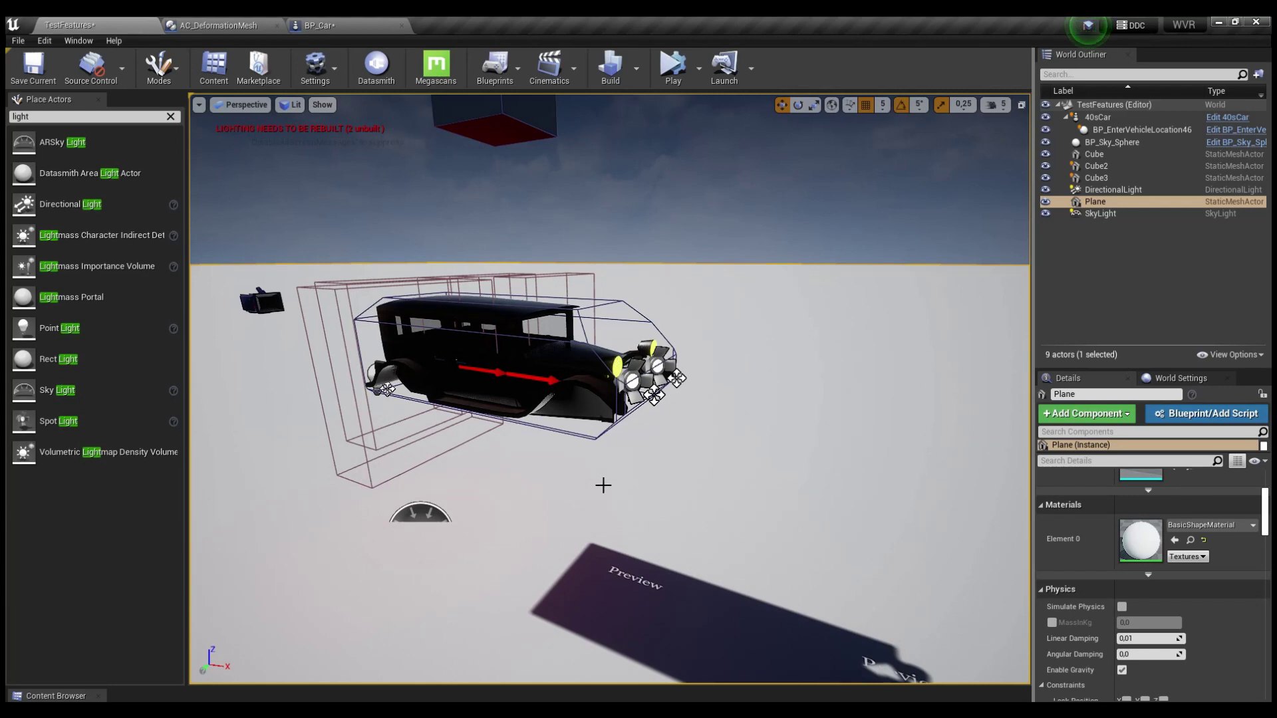
# Start play, lift Cube2 off the car roof, and drop it to shove the car's side.
pyautogui.moveTo(601, 485)
pyautogui.mouseDown(button='middle')
pyautogui.moveTo(635, 456)
pyautogui.moveTo(565, 399)
pyautogui.mouseUp(button='middle')
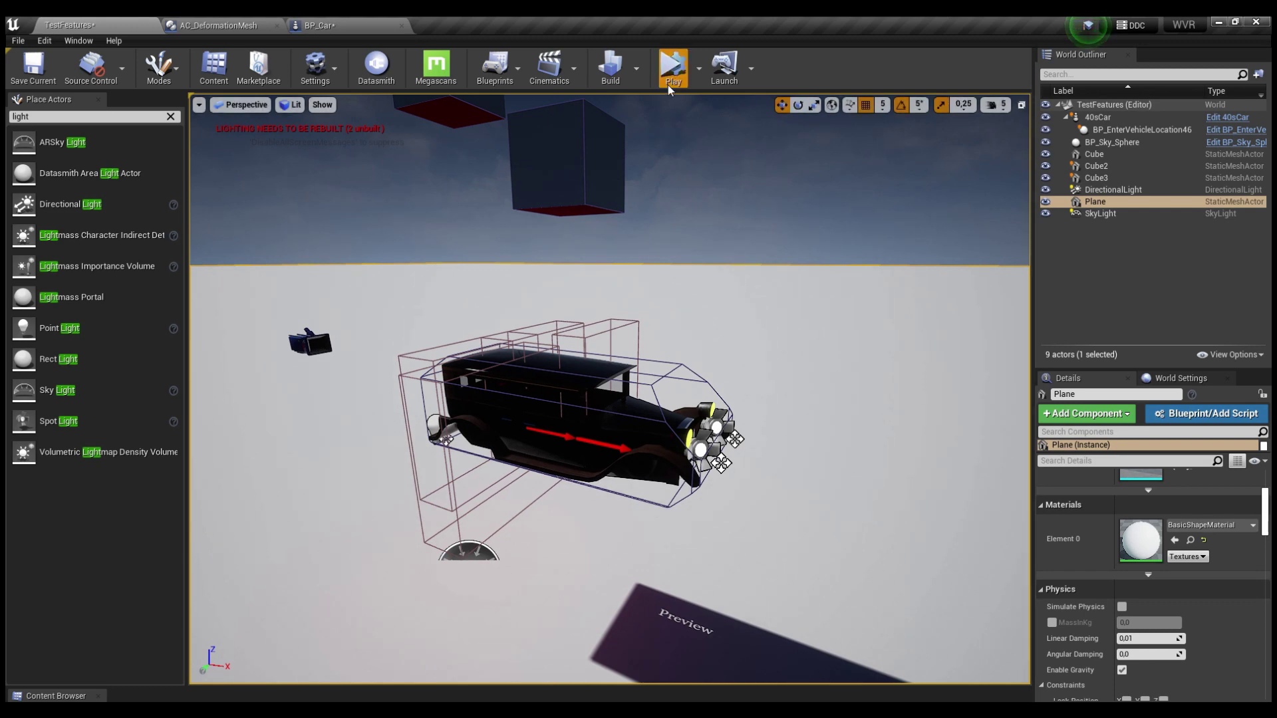
pyautogui.click(670, 73)
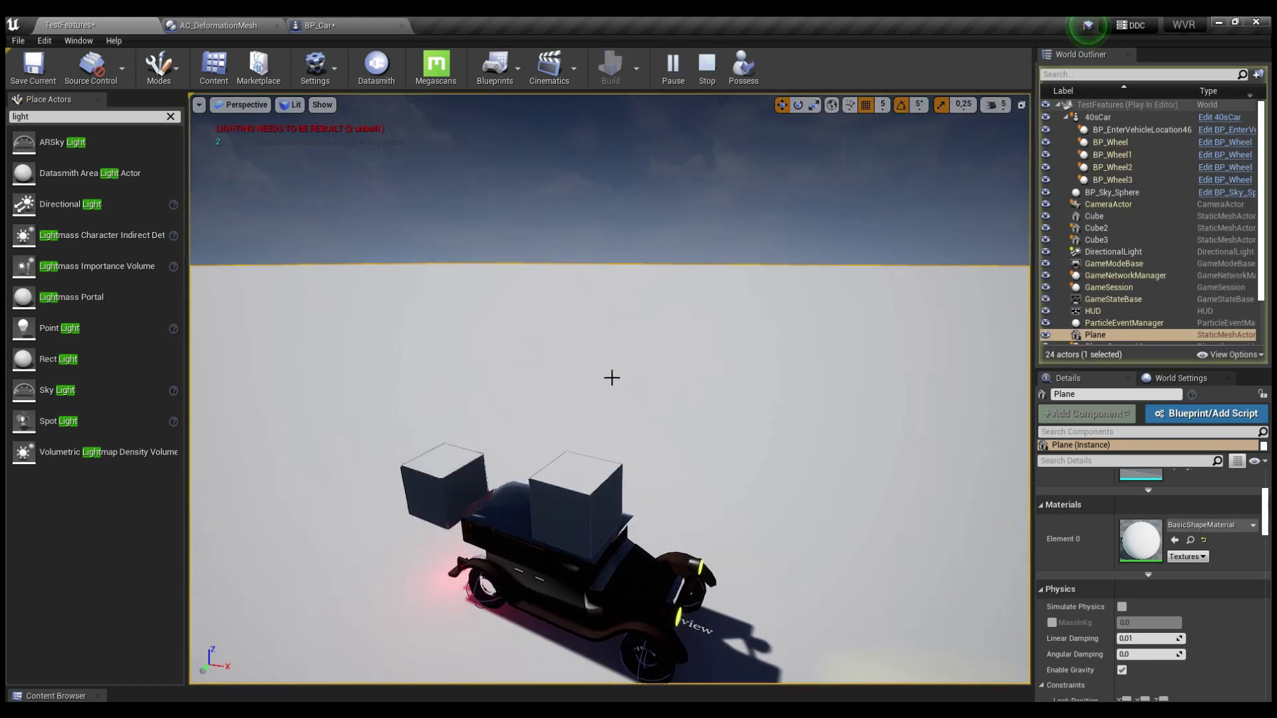
pyautogui.click(585, 331)
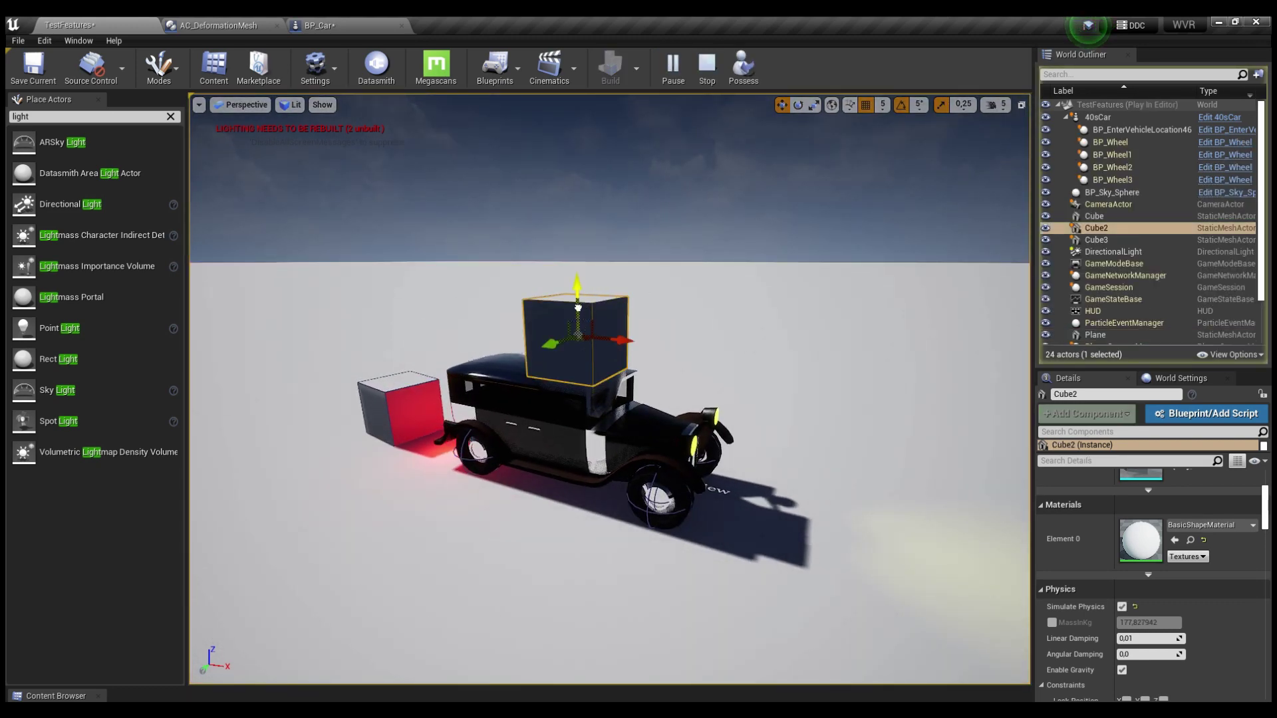
pyautogui.moveTo(586, 330); pyautogui.dragTo(575, 189)
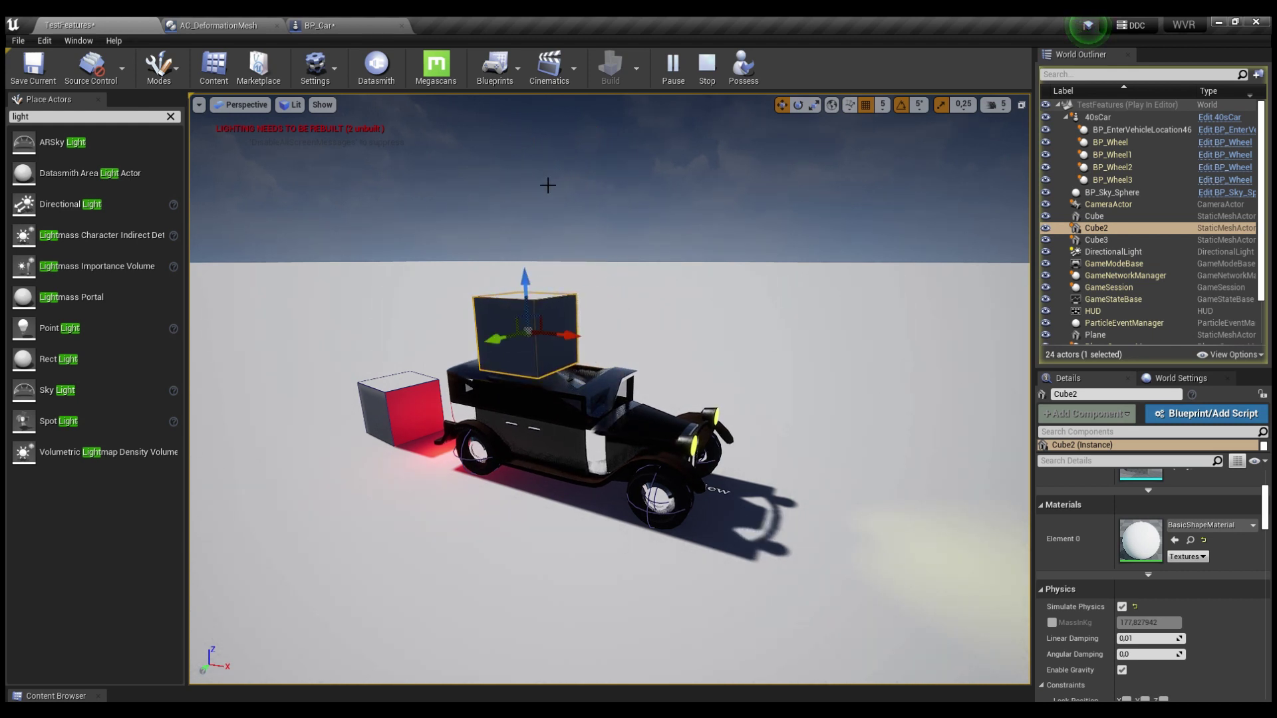
pyautogui.moveTo(517, 276); pyautogui.dragTo(543, 126)
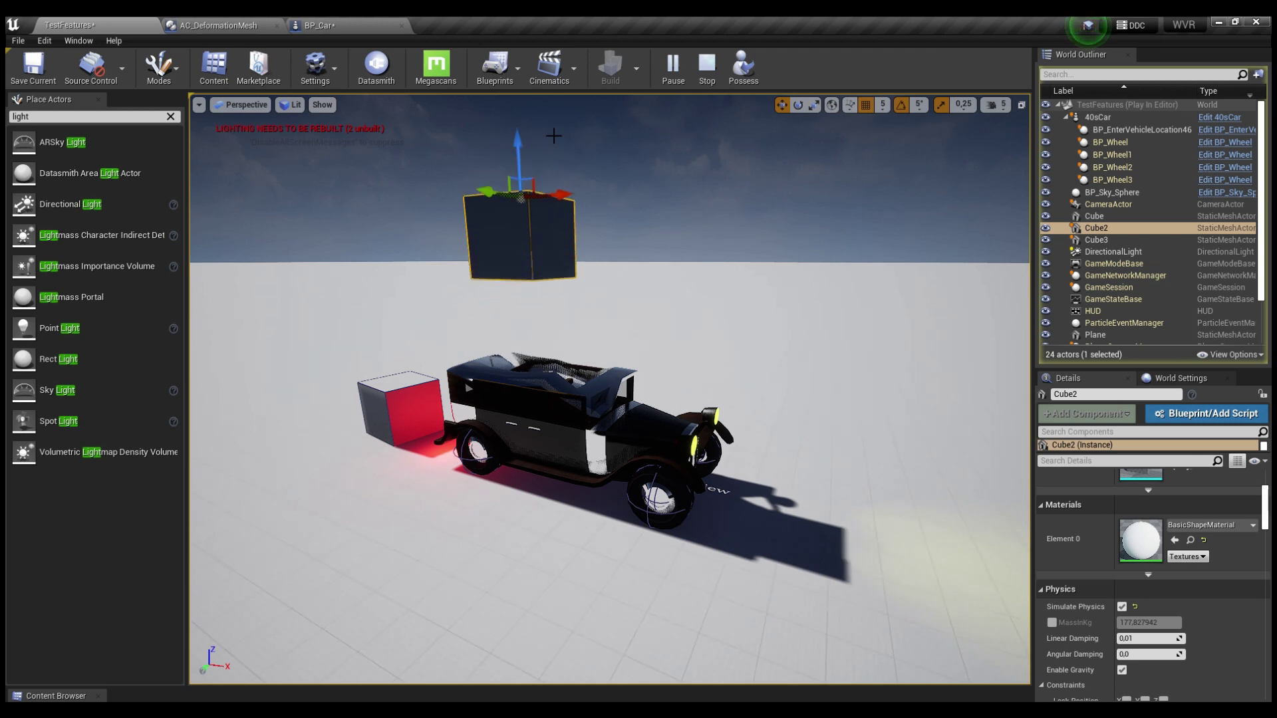
pyautogui.moveTo(566, 199); pyautogui.dragTo(769, 199)
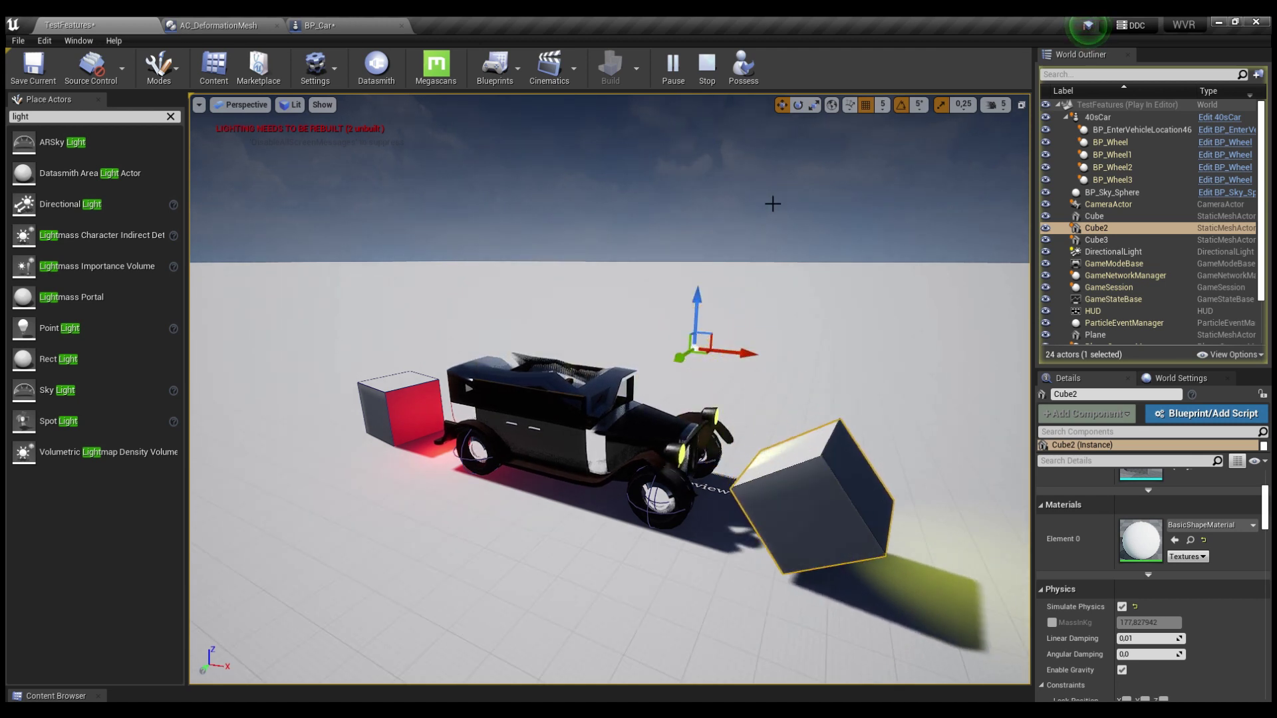
pyautogui.moveTo(730, 351); pyautogui.dragTo(558, 333)
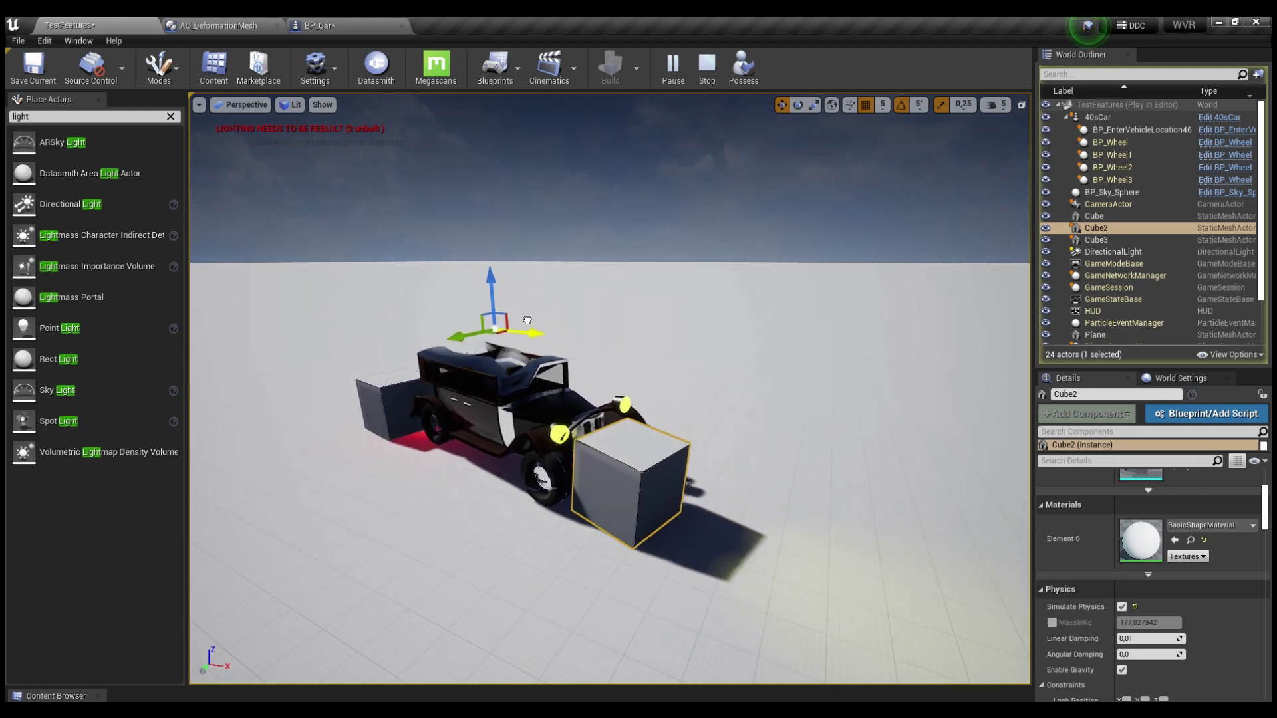
# Ram Cube3 into the car to knock it away, then reselect Cube2.
pyautogui.click(399, 385)
pyautogui.moveTo(399, 385); pyautogui.dragTo(761, 430)
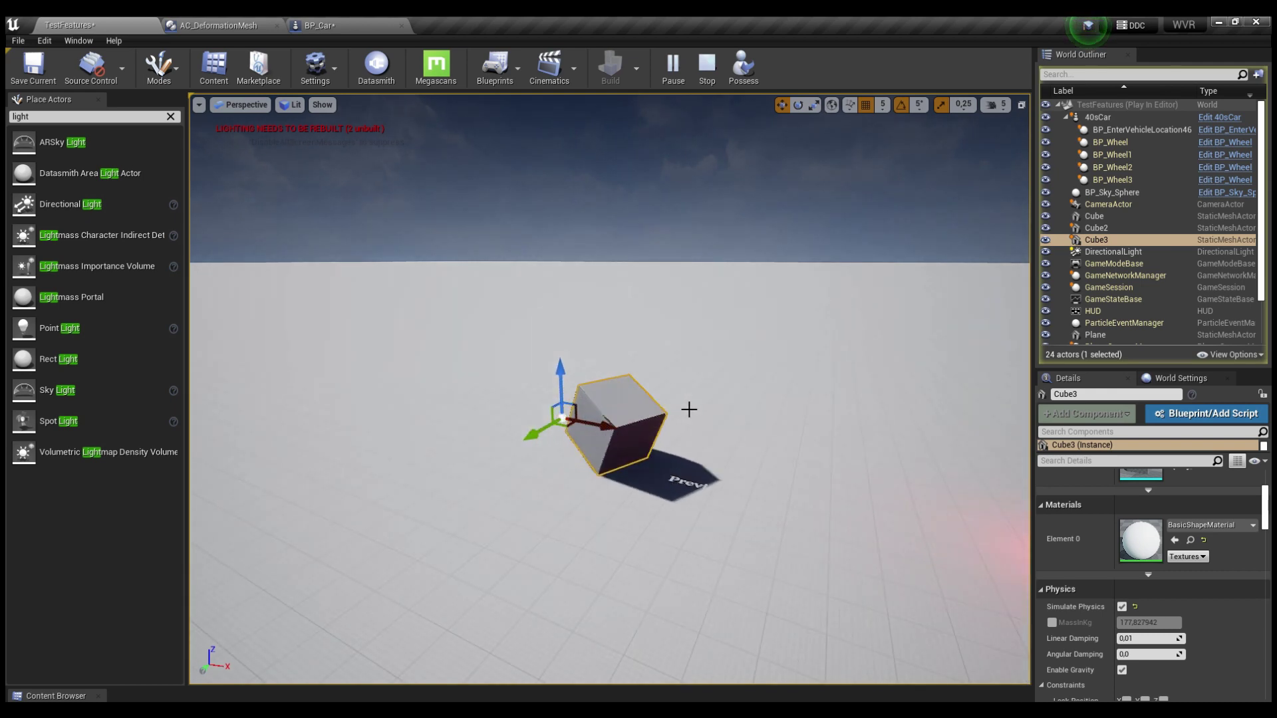
pyautogui.moveTo(761, 430)
pyautogui.mouseDown(button='right')
pyautogui.moveTo(865, 426)
pyautogui.moveTo(832, 412)
pyautogui.moveTo(771, 419)
pyautogui.mouseUp(button='right')
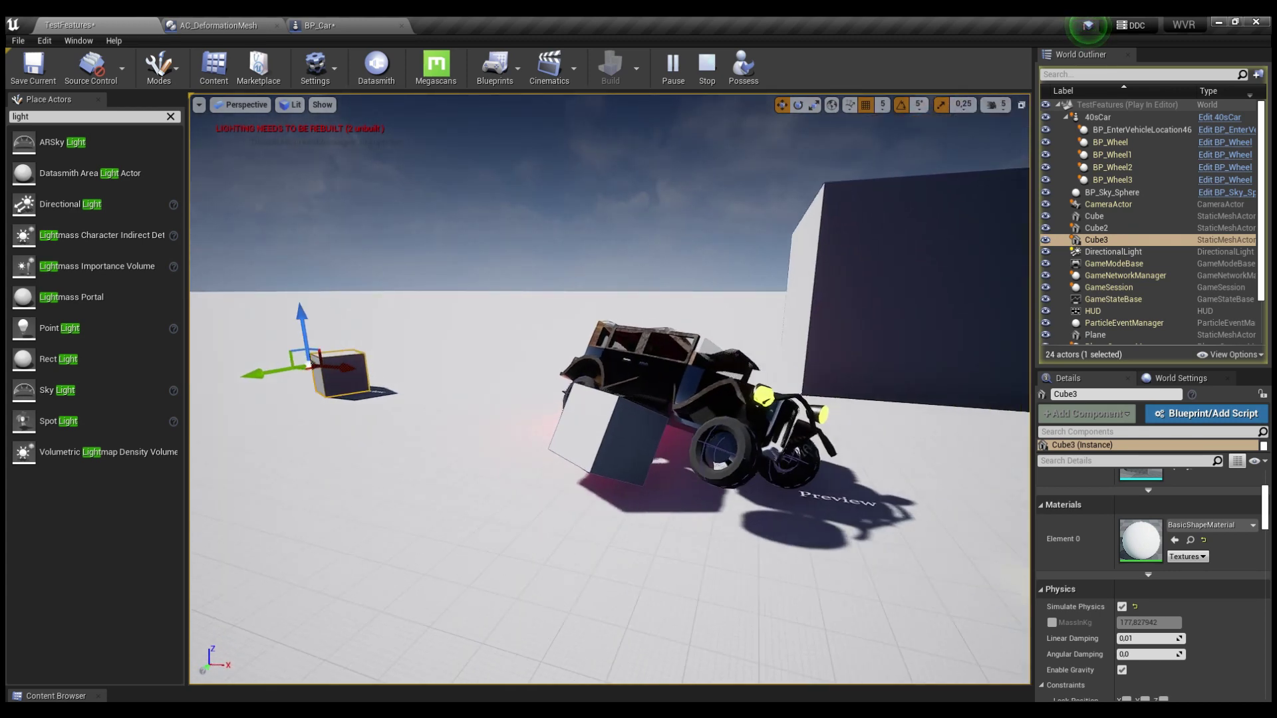
pyautogui.click(619, 398)
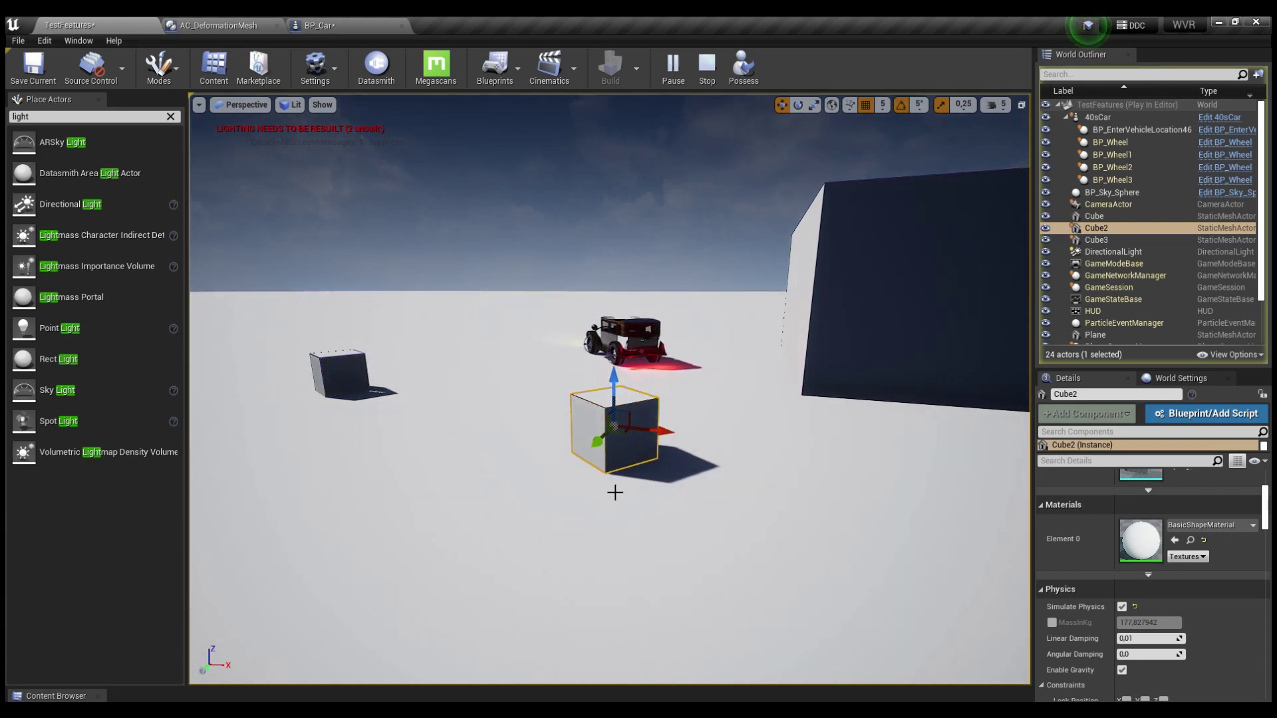
# Stop the play session, close the Message Log, and return to the TestFeatures level.
pyautogui.press('Escape')
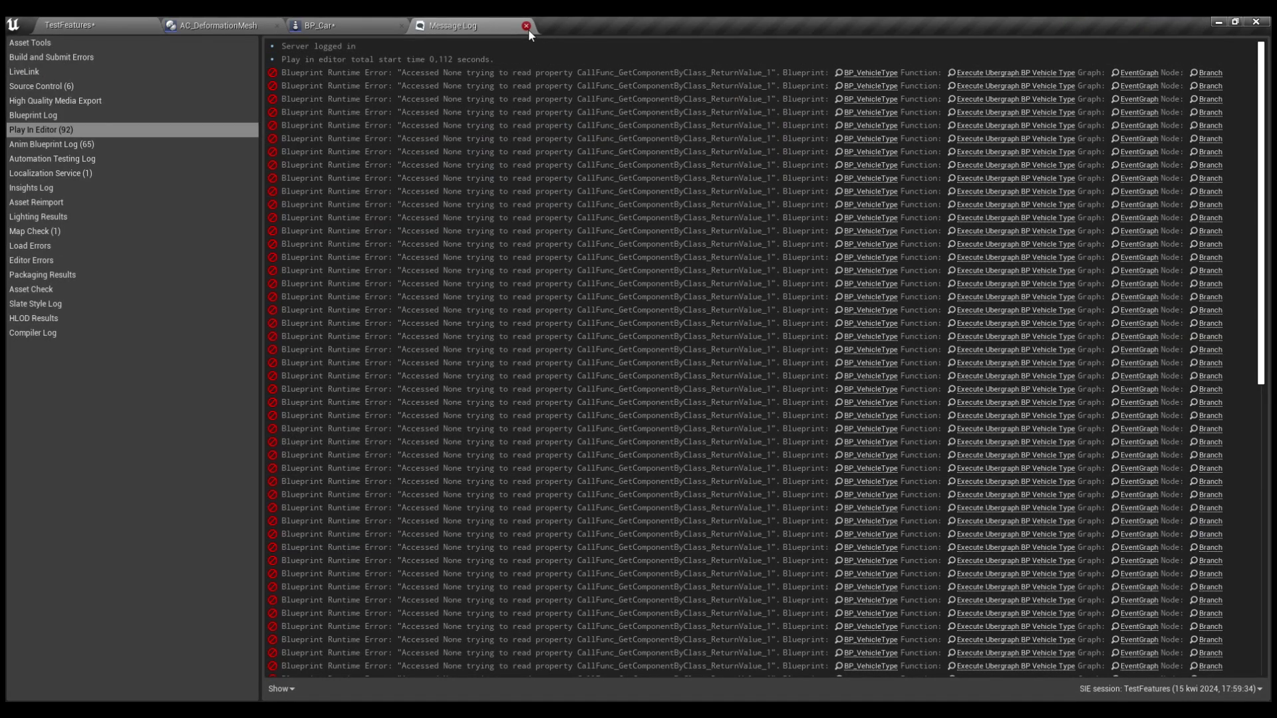
pyautogui.click(528, 29)
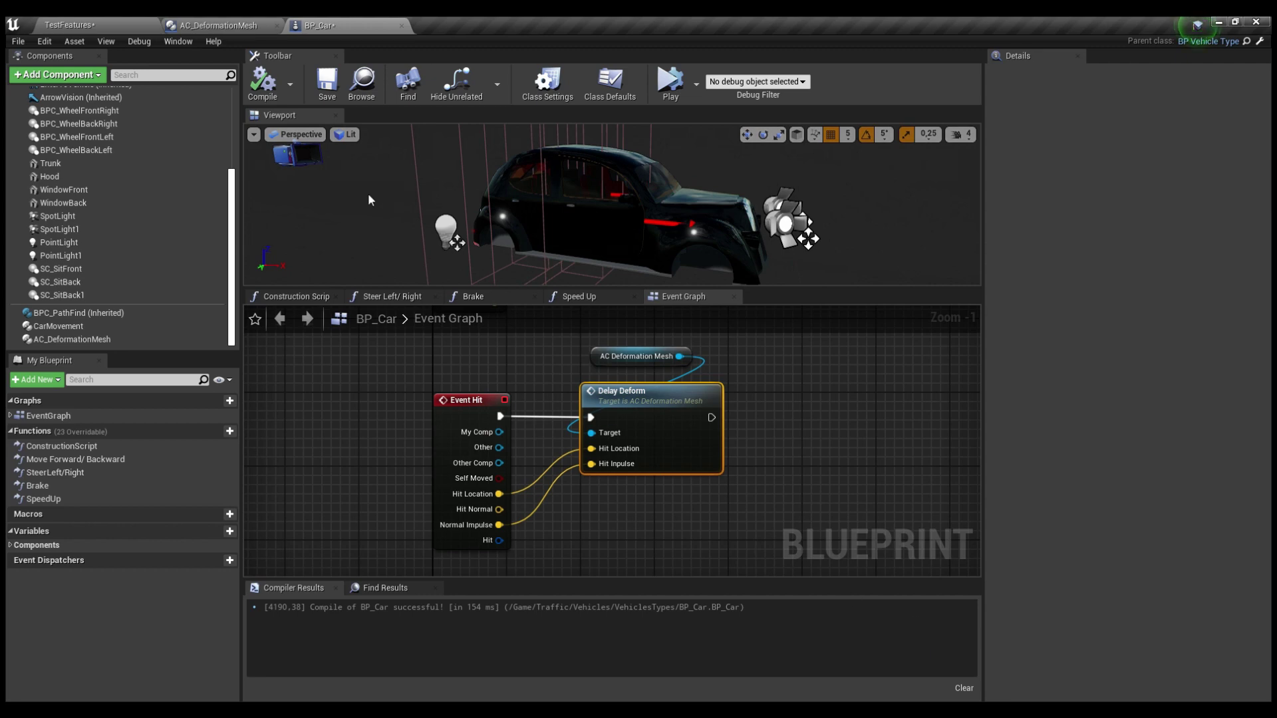
pyautogui.click(118, 21)
pyautogui.moveTo(504, 356); pyautogui.dragTo(525, 368, button='right')
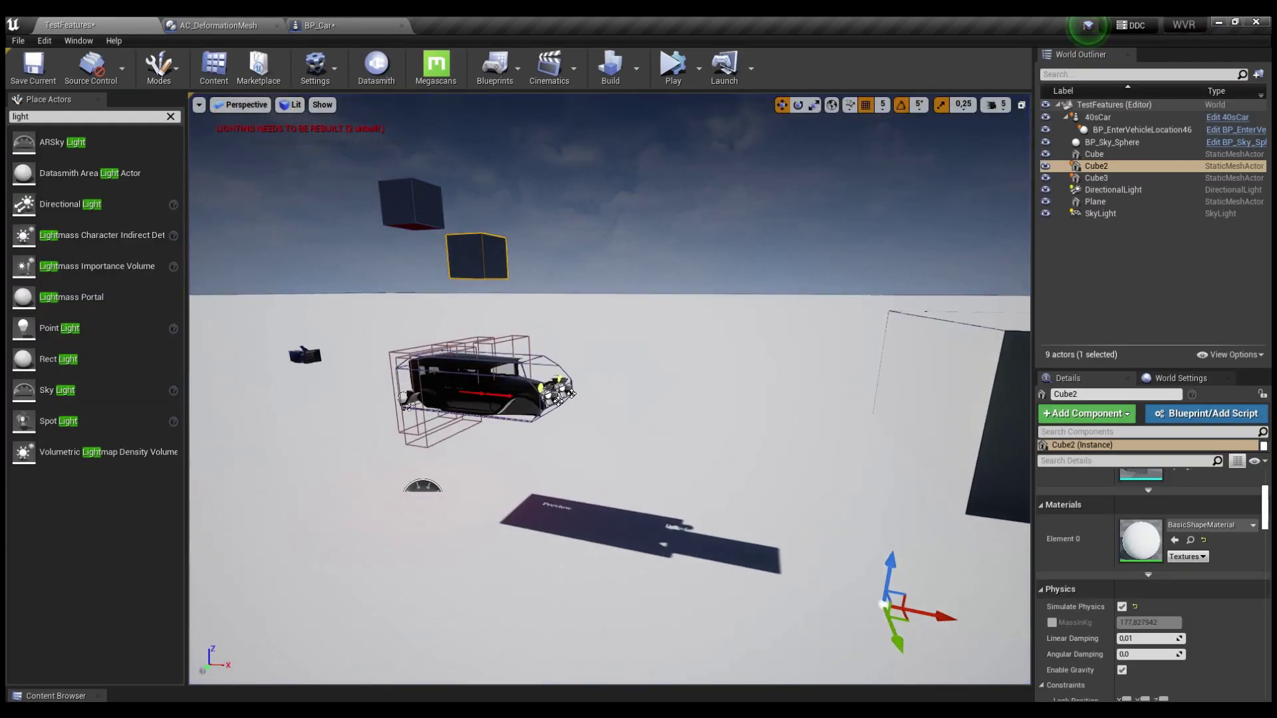
pyautogui.scroll(5, 526, 368)
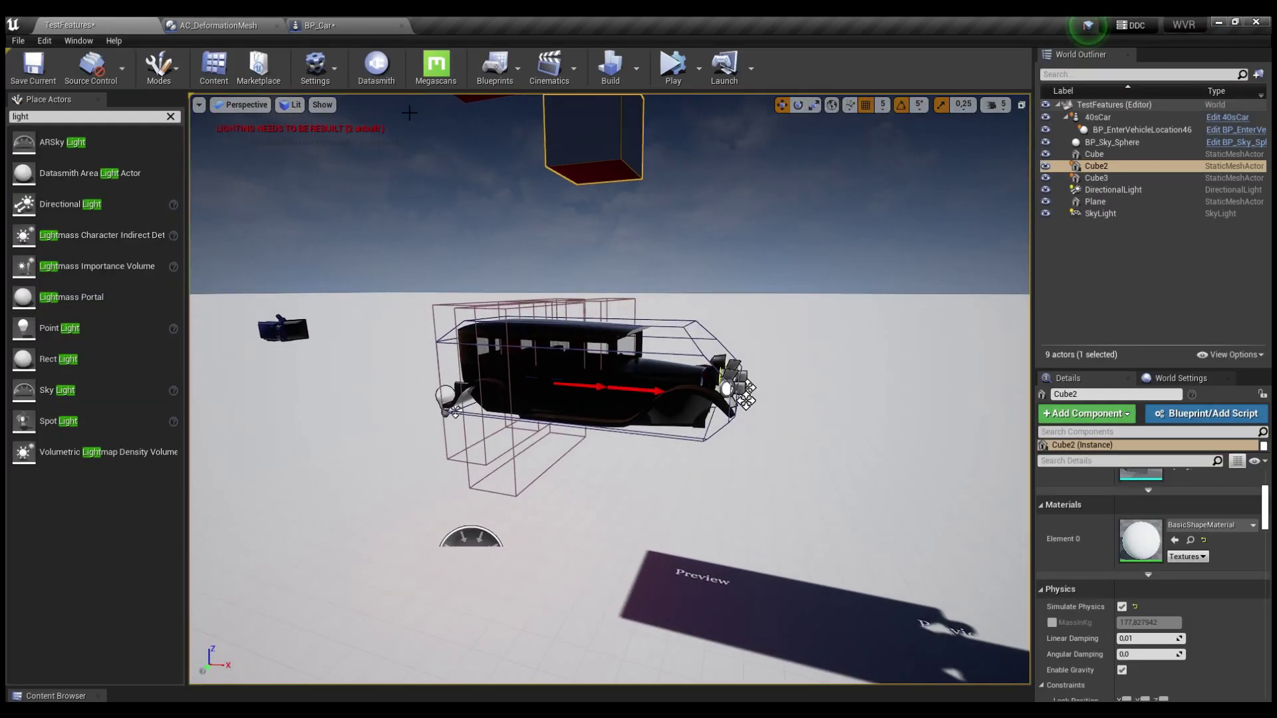
# In BP_Car, open the Delay Deform node's graph from the Event Hit chain.
pyautogui.click(348, 26)
pyautogui.scroll(-2, 796, 421)
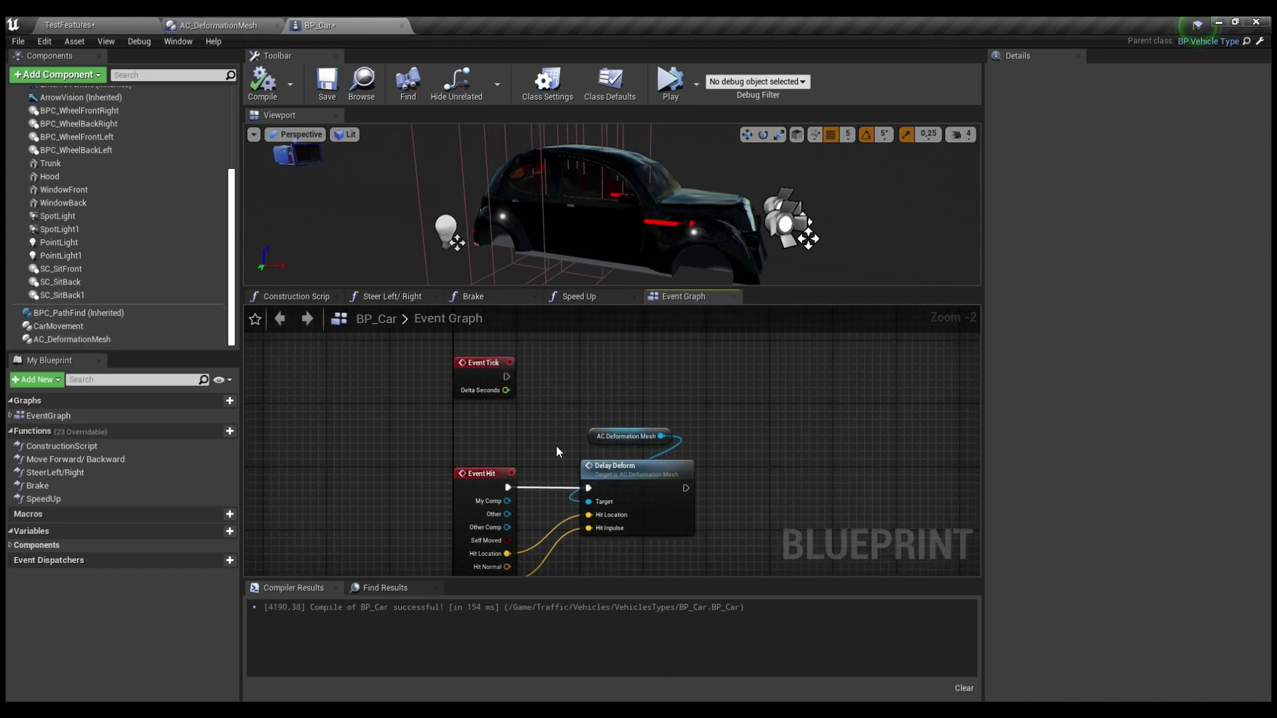
pyautogui.scroll(1, 556, 445)
pyautogui.moveTo(540, 418); pyautogui.dragTo(565, 432, button='right')
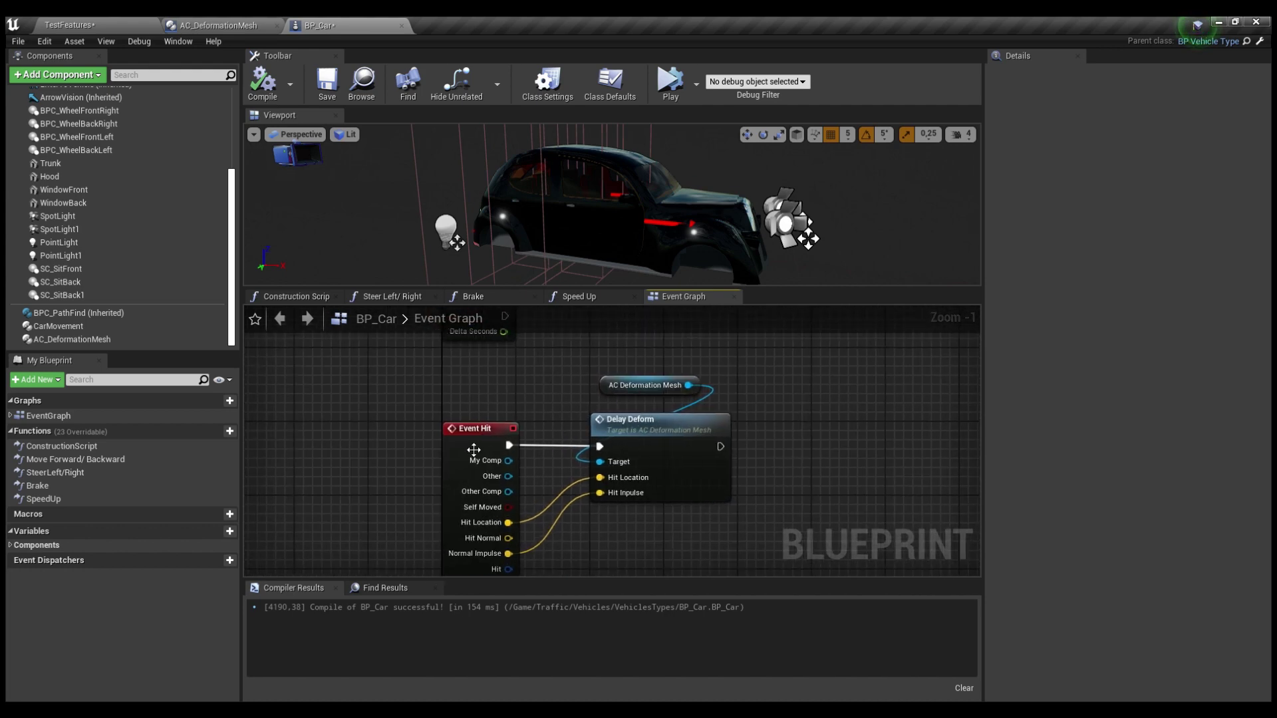
pyautogui.doubleClick(656, 444)
pyautogui.scroll(-3, 566, 464)
pyautogui.scroll(-2, 506, 459)
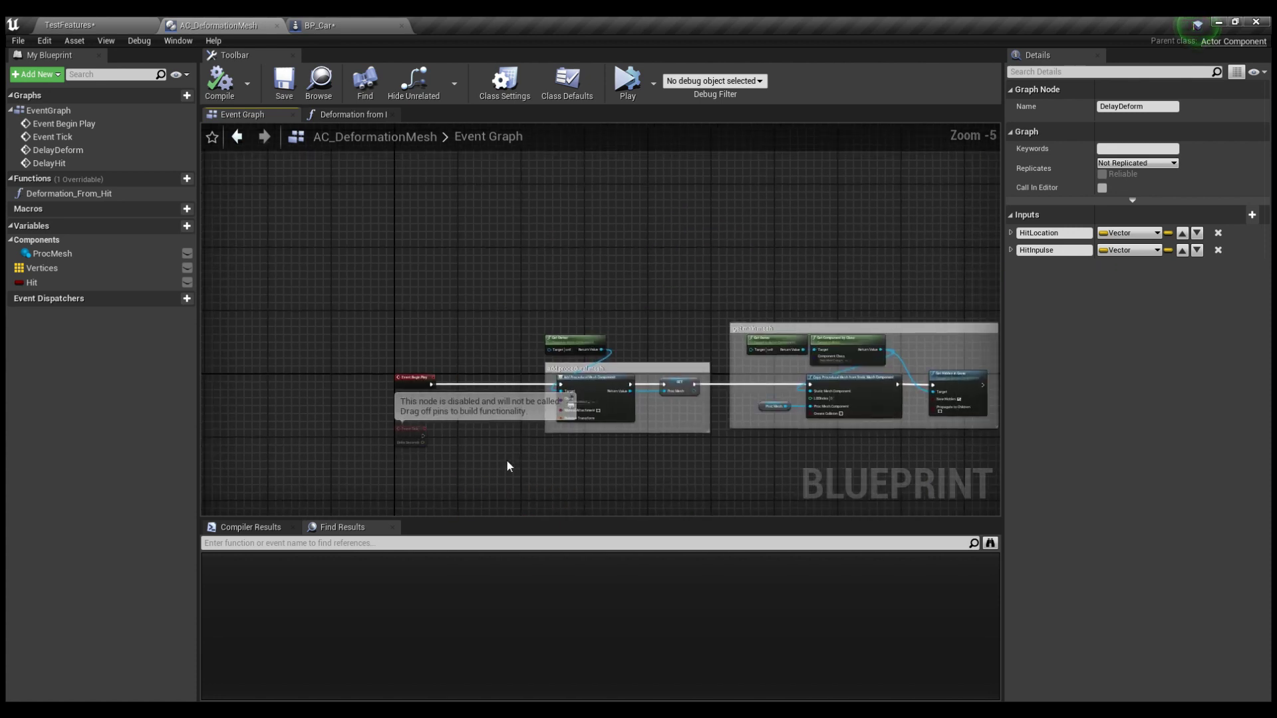
pyautogui.scroll(5, 540, 429)
pyautogui.scroll(-1, 395, 399)
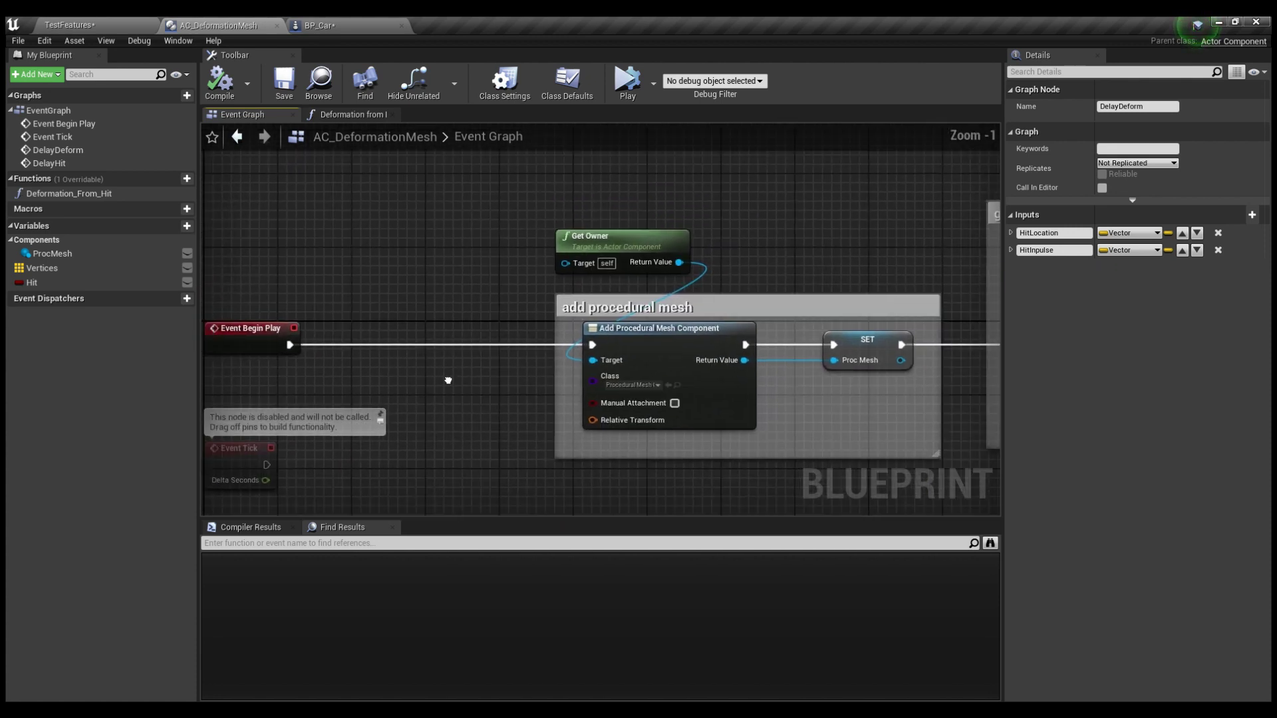
pyautogui.moveTo(555, 360); pyautogui.dragTo(547, 359, button='right')
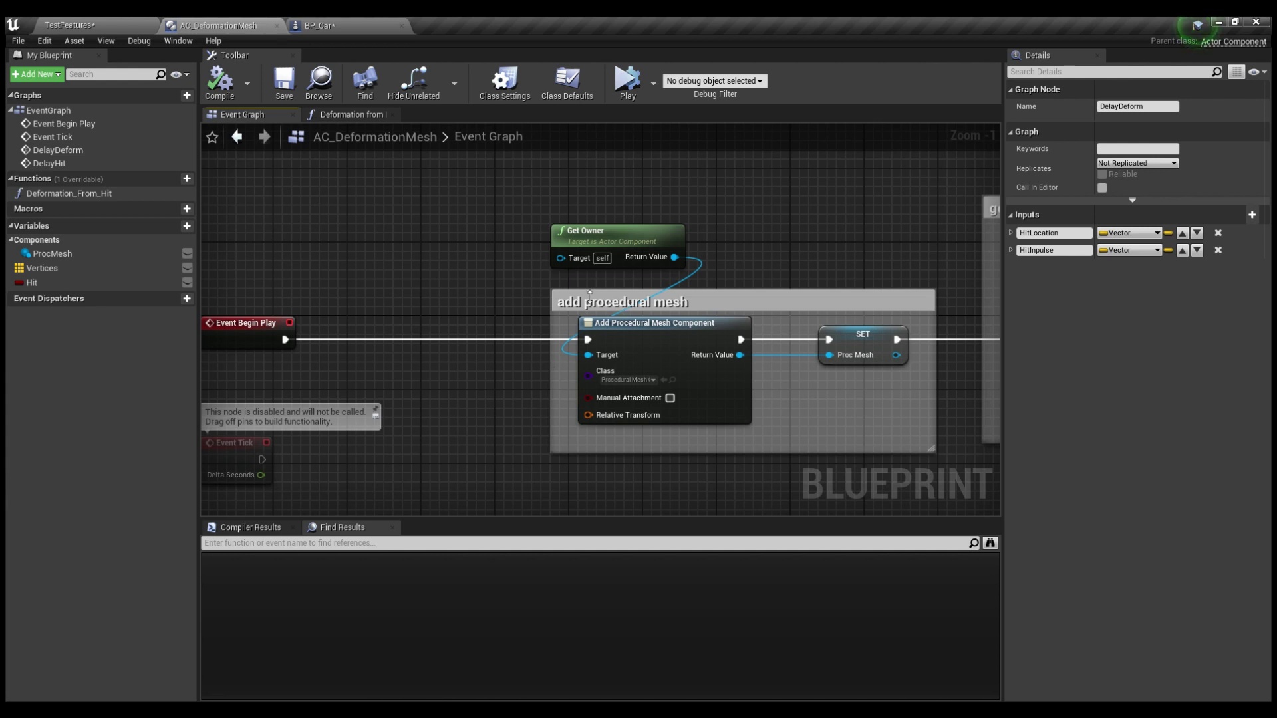
pyautogui.moveTo(605, 321); pyautogui.dragTo(525, 313, button='right')
pyautogui.moveTo(653, 337); pyautogui.dragTo(561, 372, button='right')
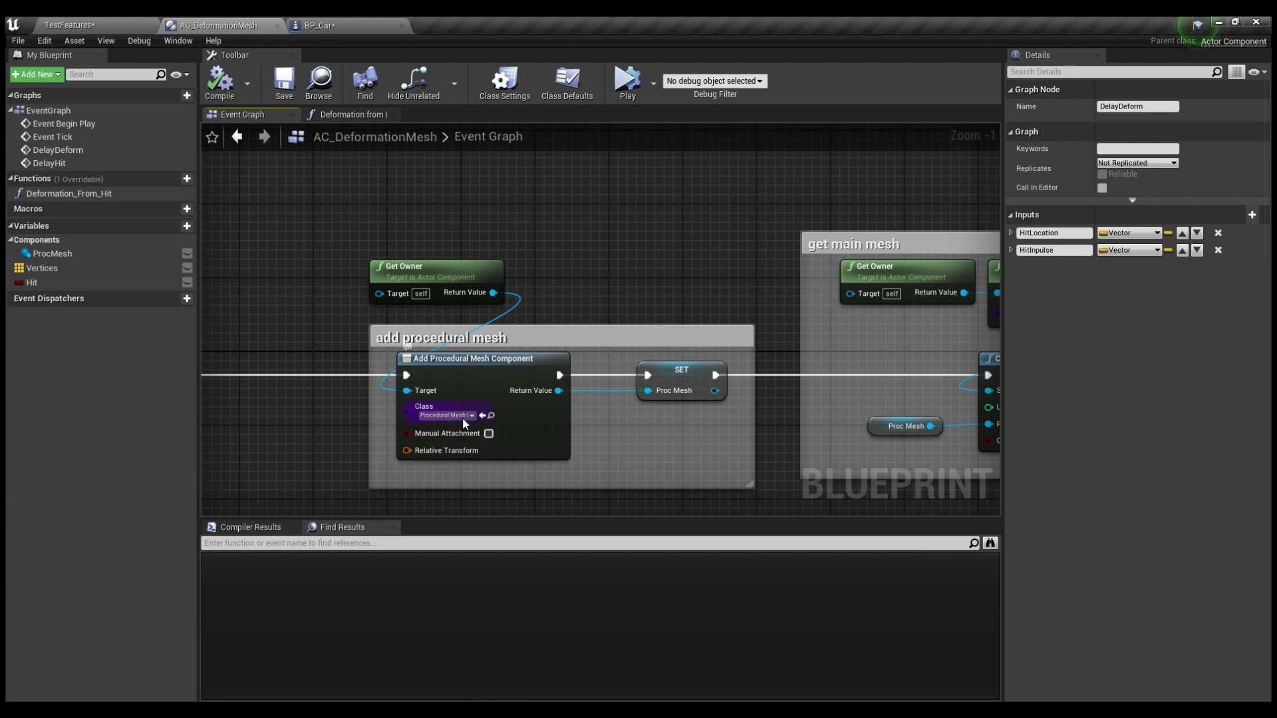
pyautogui.moveTo(720, 438); pyautogui.dragTo(334, 363, button='right')
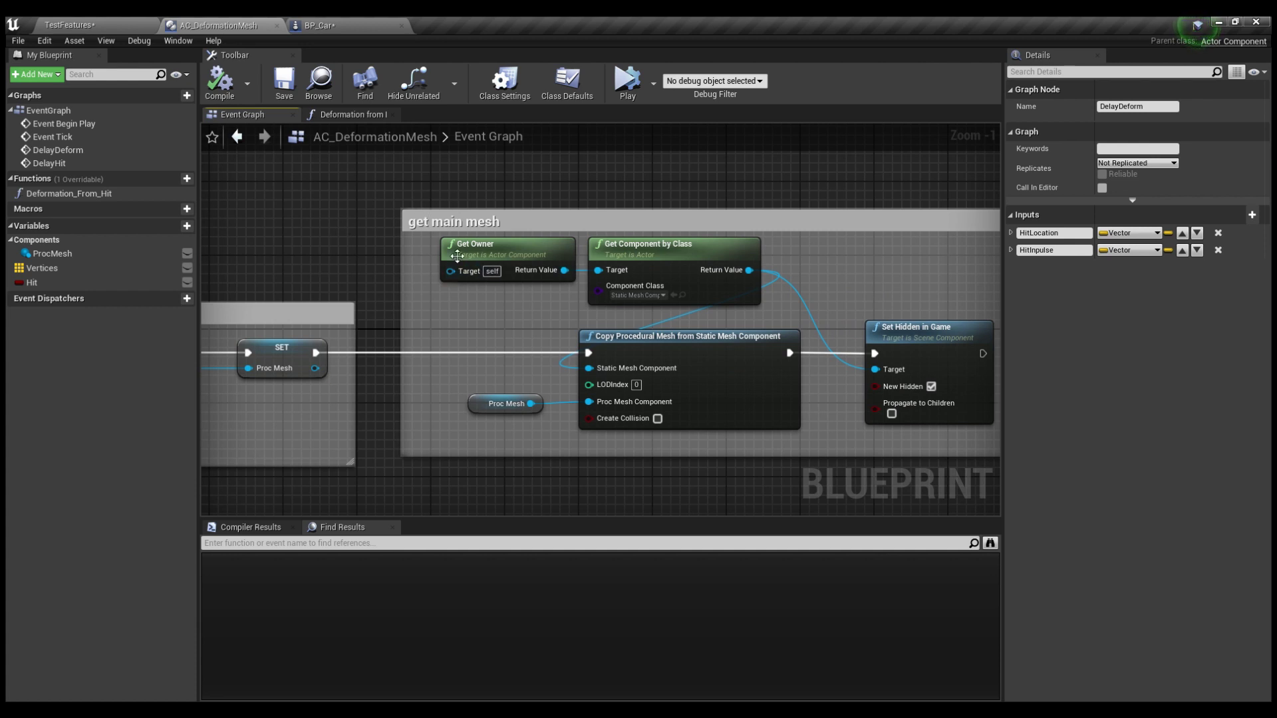
pyautogui.moveTo(583, 328); pyautogui.dragTo(526, 331, button='right')
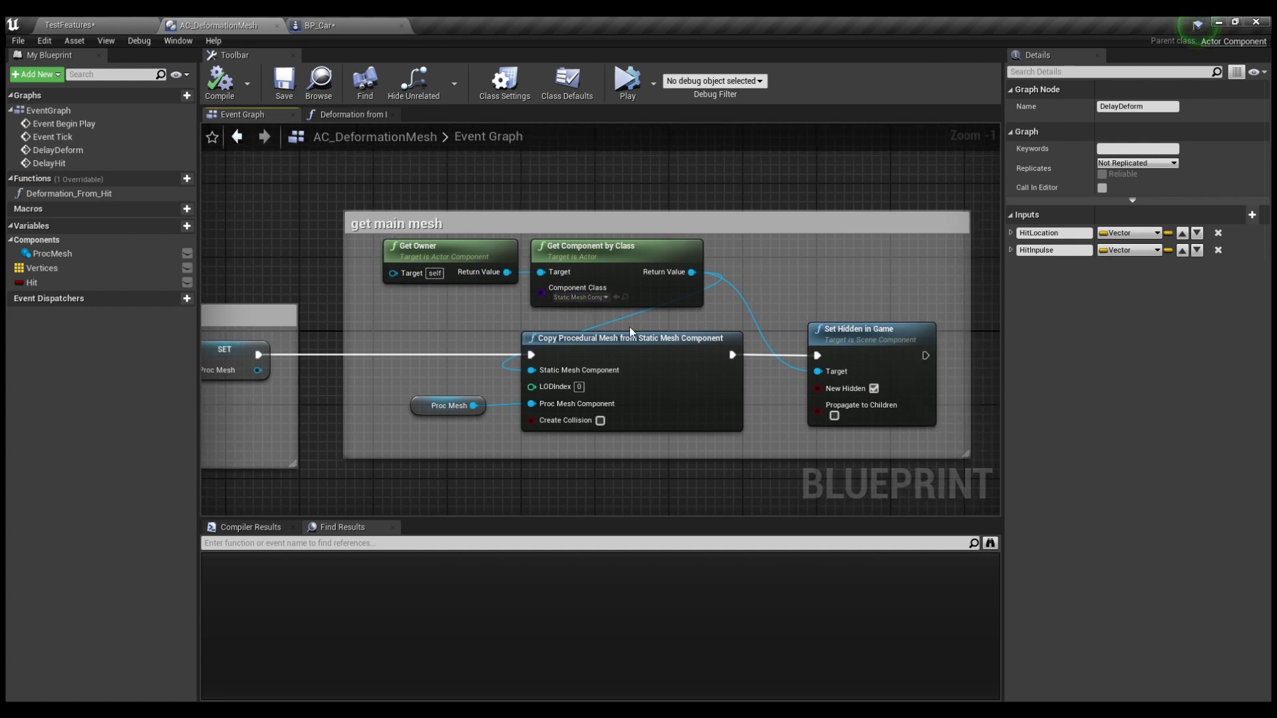
pyautogui.moveTo(730, 381); pyautogui.dragTo(642, 404, button='right')
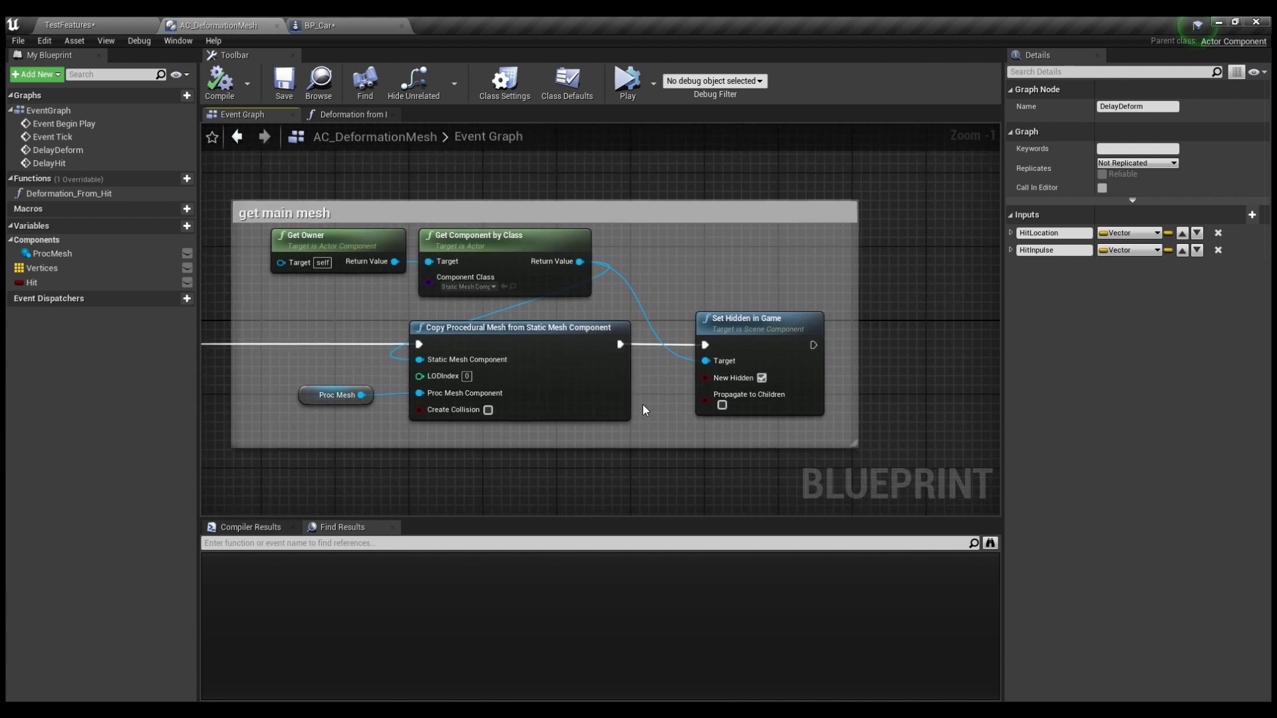
pyautogui.scroll(-3, 642, 404)
pyautogui.moveTo(647, 350); pyautogui.dragTo(623, 314, button='right')
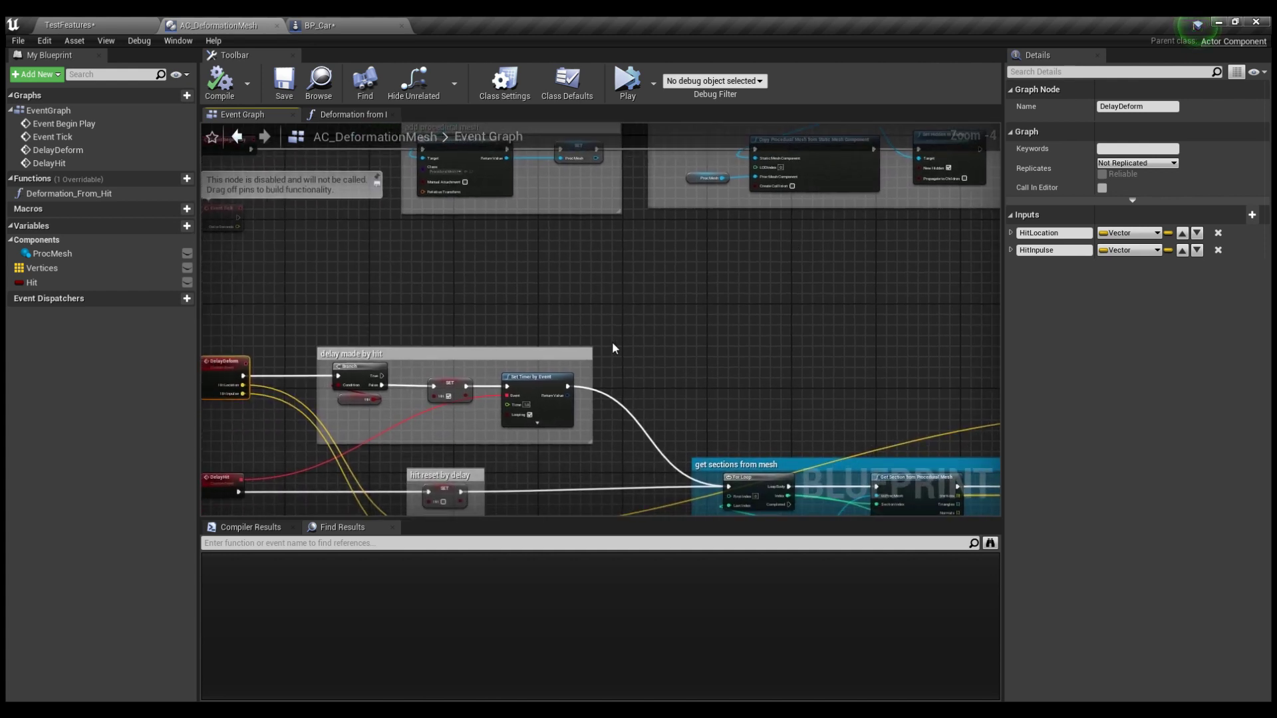
pyautogui.scroll(2, 413, 317)
pyautogui.scroll(2, 421, 318)
pyautogui.moveTo(421, 318); pyautogui.dragTo(451, 331, button='right')
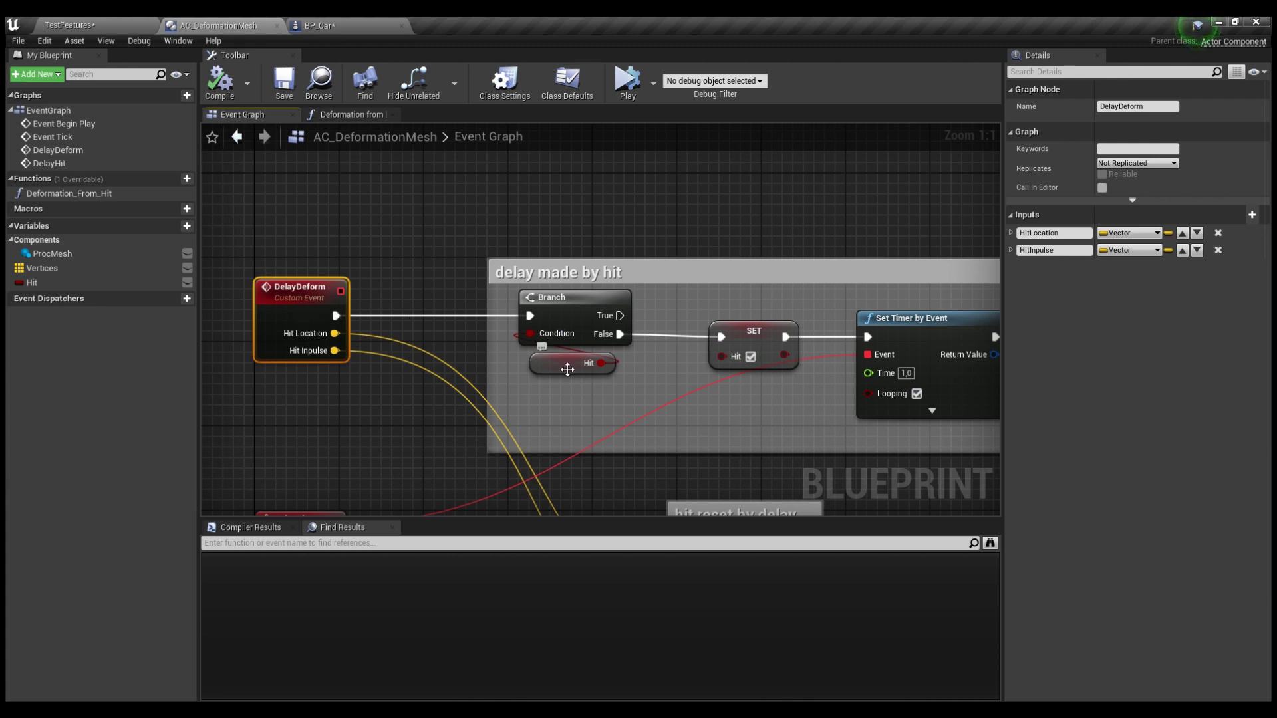
pyautogui.moveTo(743, 345); pyautogui.dragTo(573, 336, button='right')
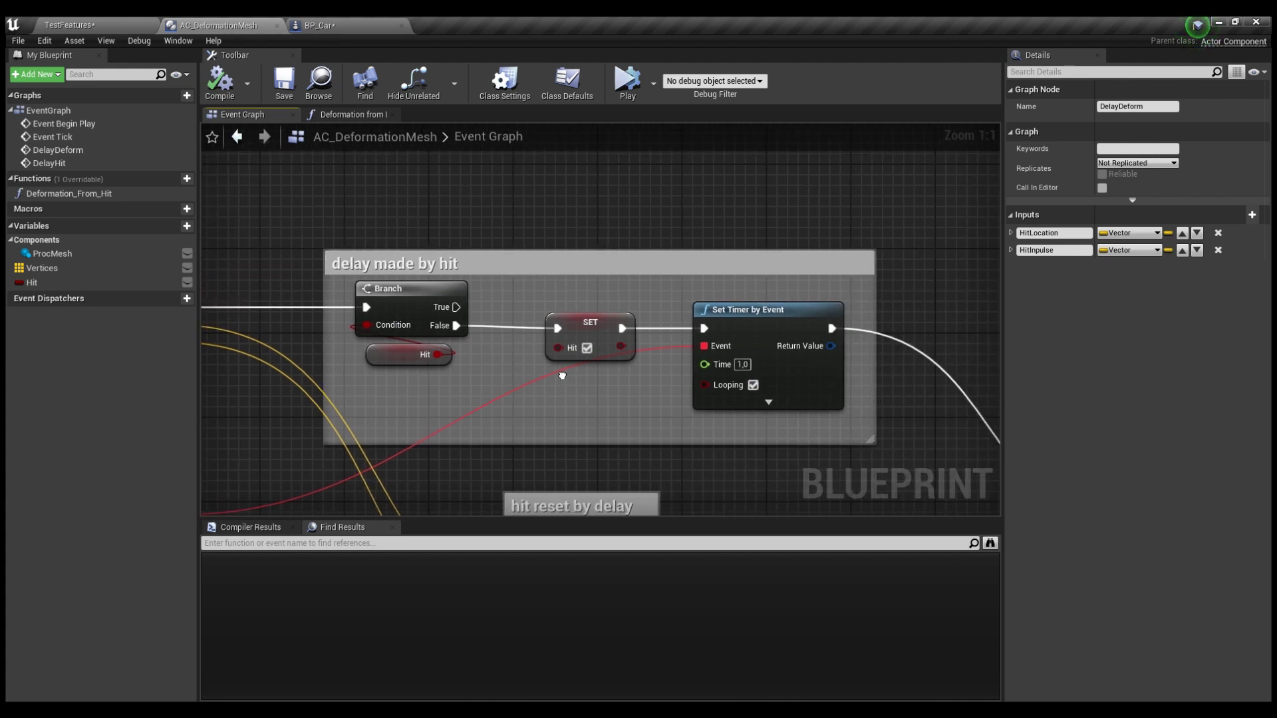
pyautogui.click(573, 337)
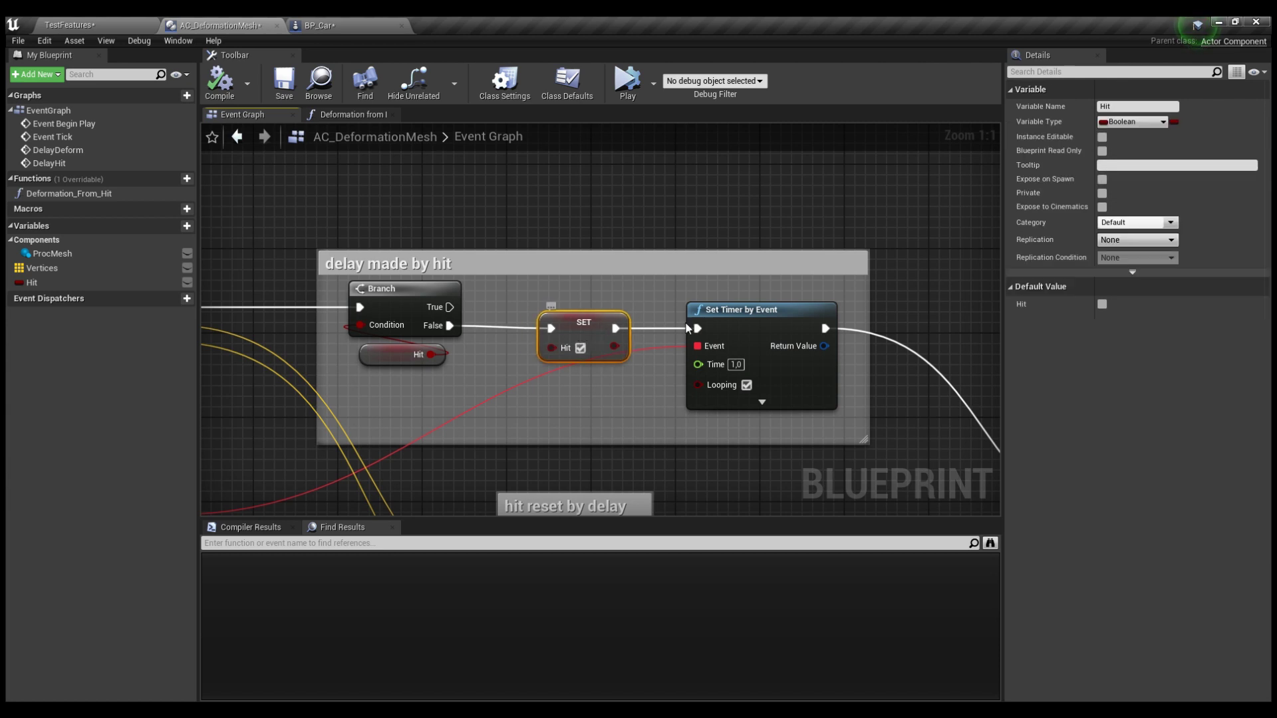
pyautogui.moveTo(731, 386); pyautogui.dragTo(640, 353, button='right')
pyautogui.scroll(-4, 640, 353)
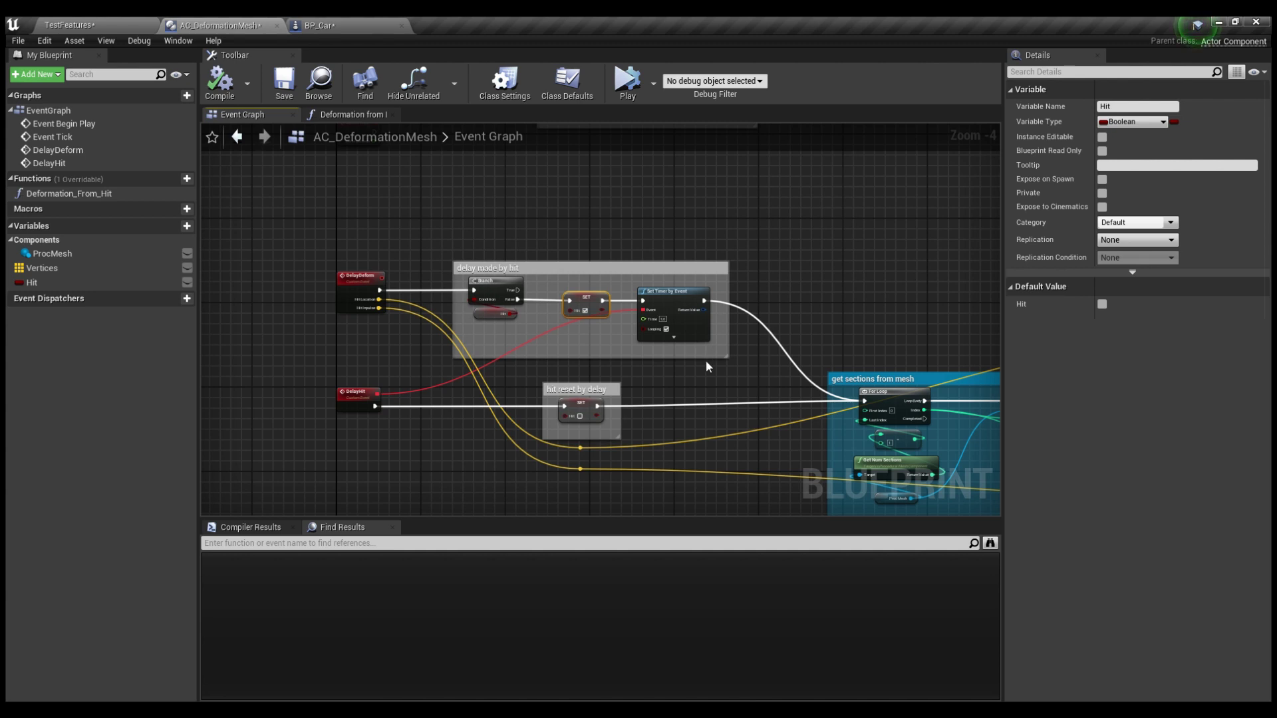
pyautogui.scroll(1, 556, 372)
pyautogui.scroll(1, 552, 383)
pyautogui.scroll(1, 531, 373)
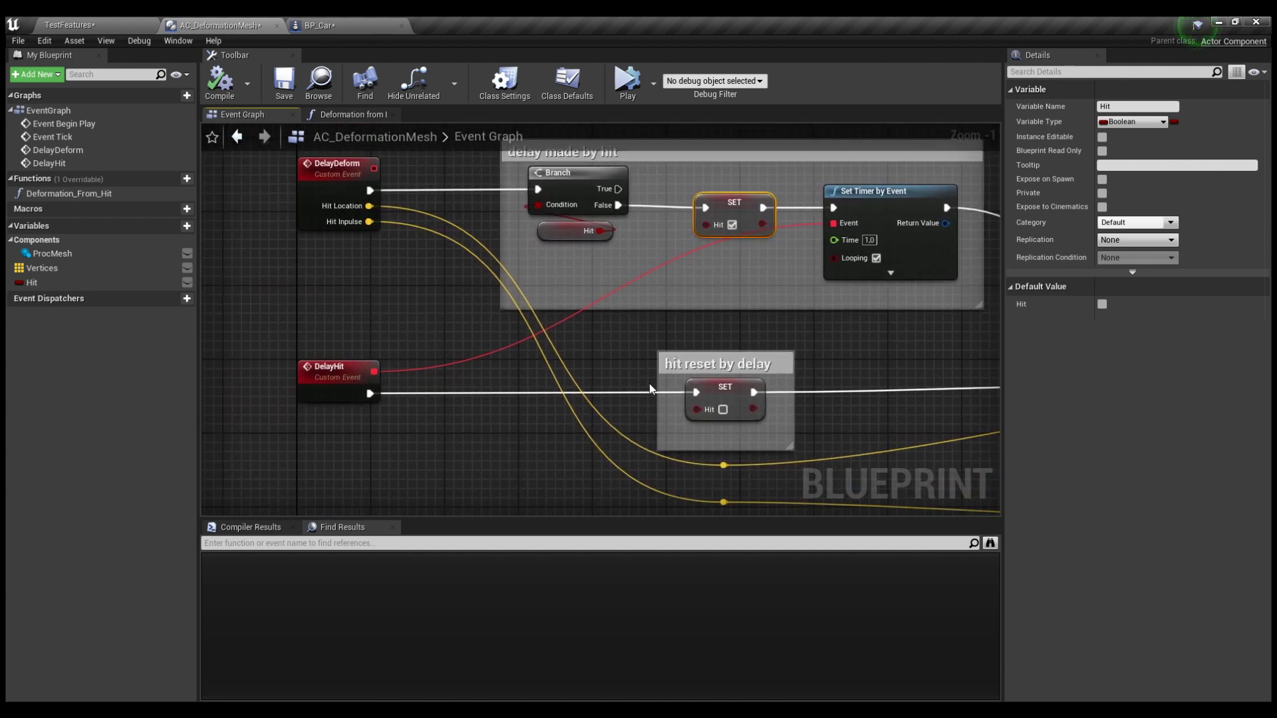
pyautogui.moveTo(848, 406)
pyautogui.mouseDown(button='right')
pyautogui.moveTo(422, 397)
pyautogui.moveTo(447, 328)
pyautogui.moveTo(437, 317)
pyautogui.moveTo(447, 328)
pyautogui.mouseUp(button='right')
pyautogui.scroll(-1, 413, 399)
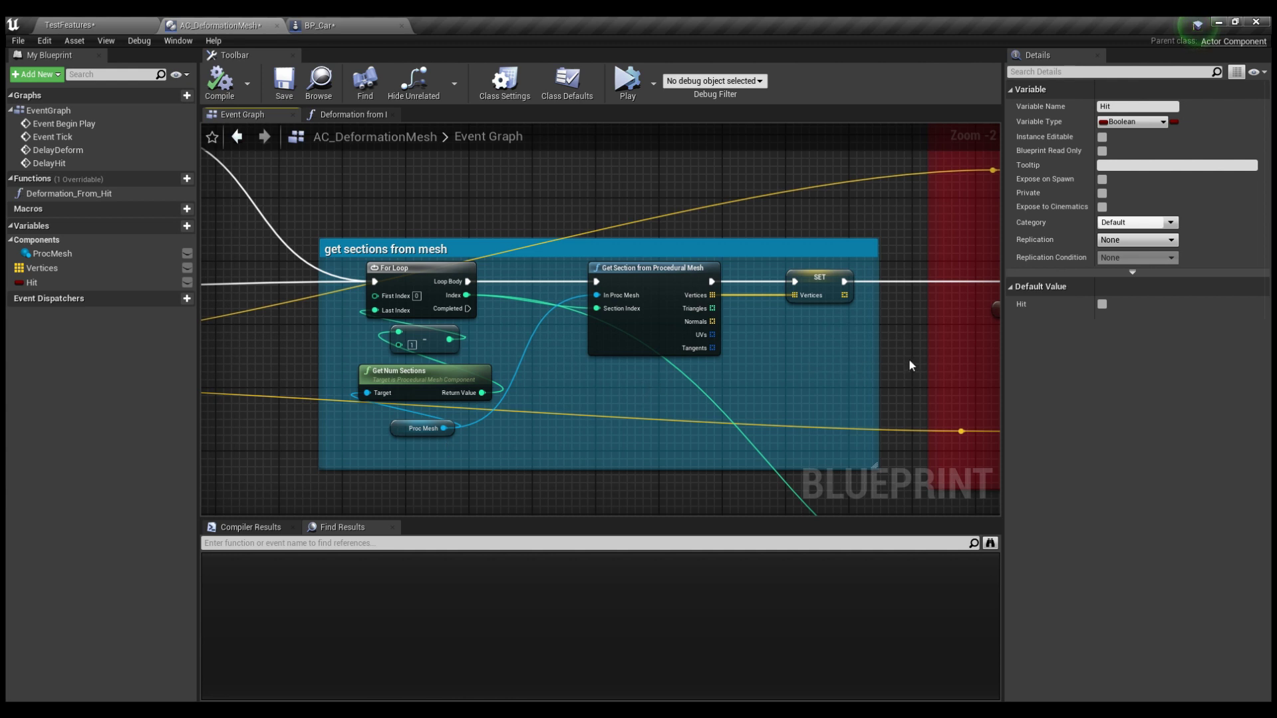
pyautogui.moveTo(910, 365)
pyautogui.mouseDown(button='right')
pyautogui.moveTo(528, 365)
pyautogui.moveTo(266, 396)
pyautogui.moveTo(276, 384)
pyautogui.mouseUp(button='right')
pyautogui.scroll(-1, 298, 385)
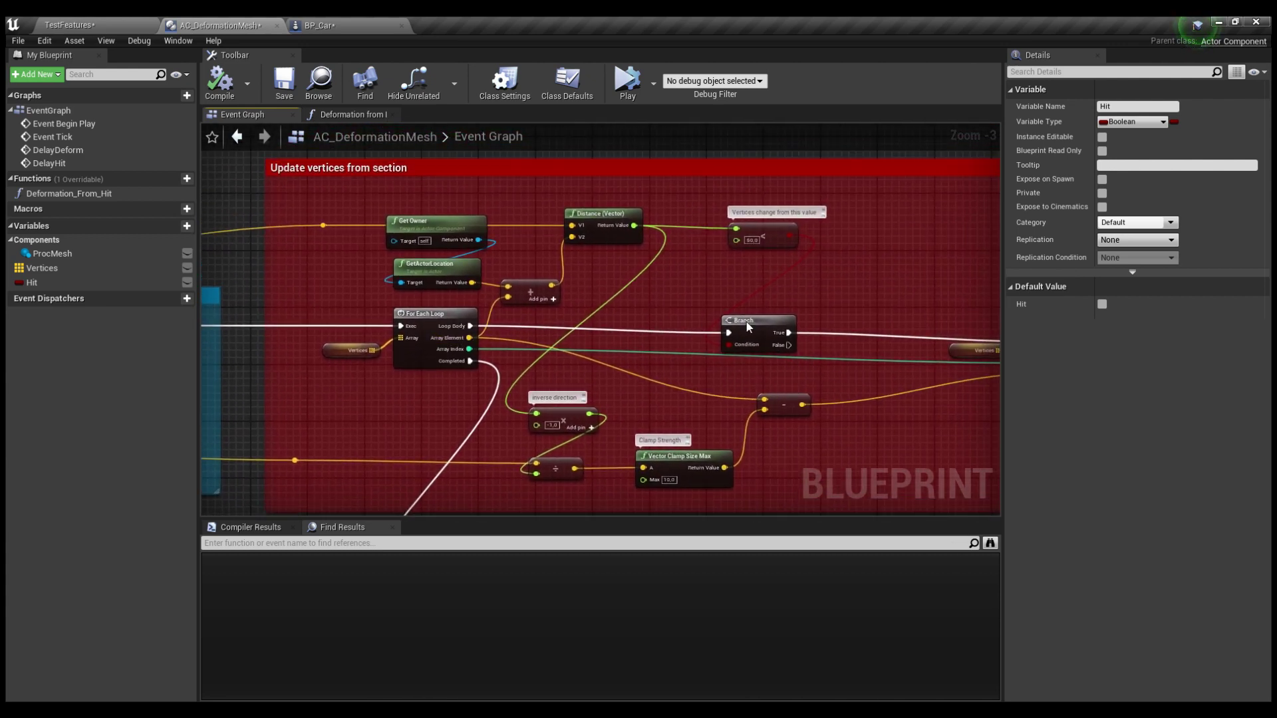
pyautogui.moveTo(748, 325); pyautogui.dragTo(750, 322)
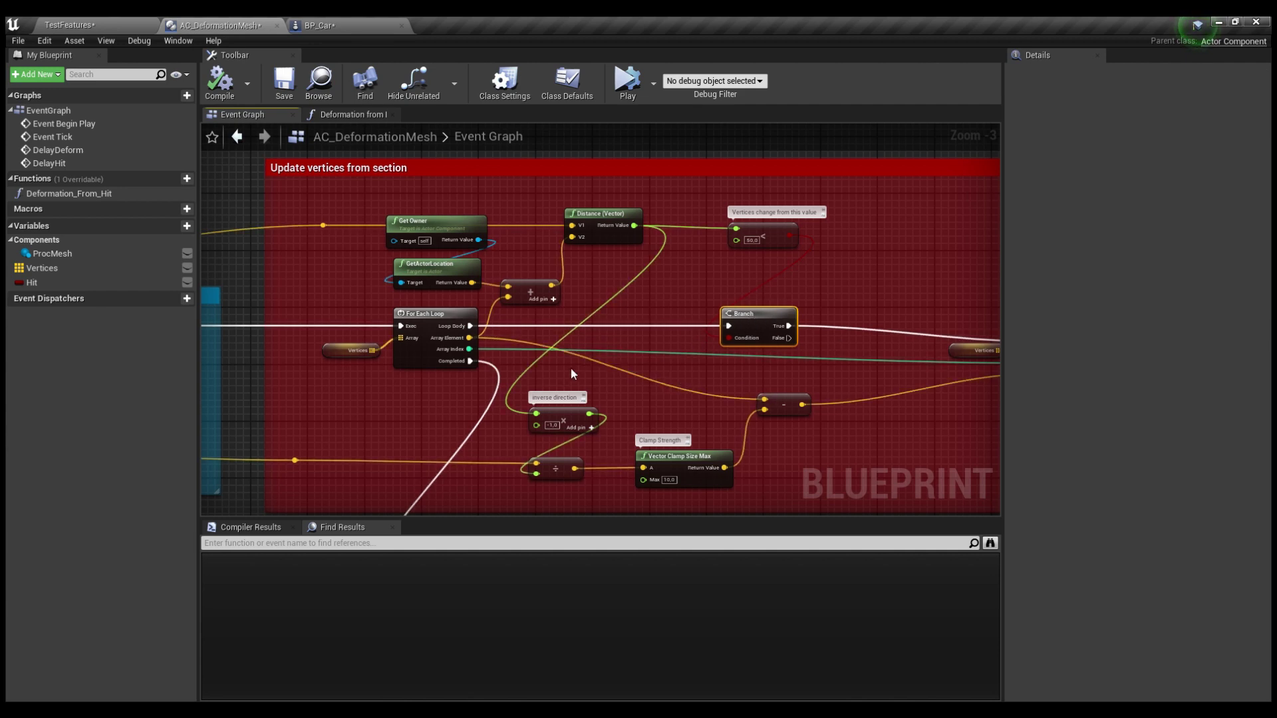
pyautogui.scroll(2, 395, 299)
pyautogui.scroll(1, 429, 327)
pyautogui.scroll(-4, 428, 328)
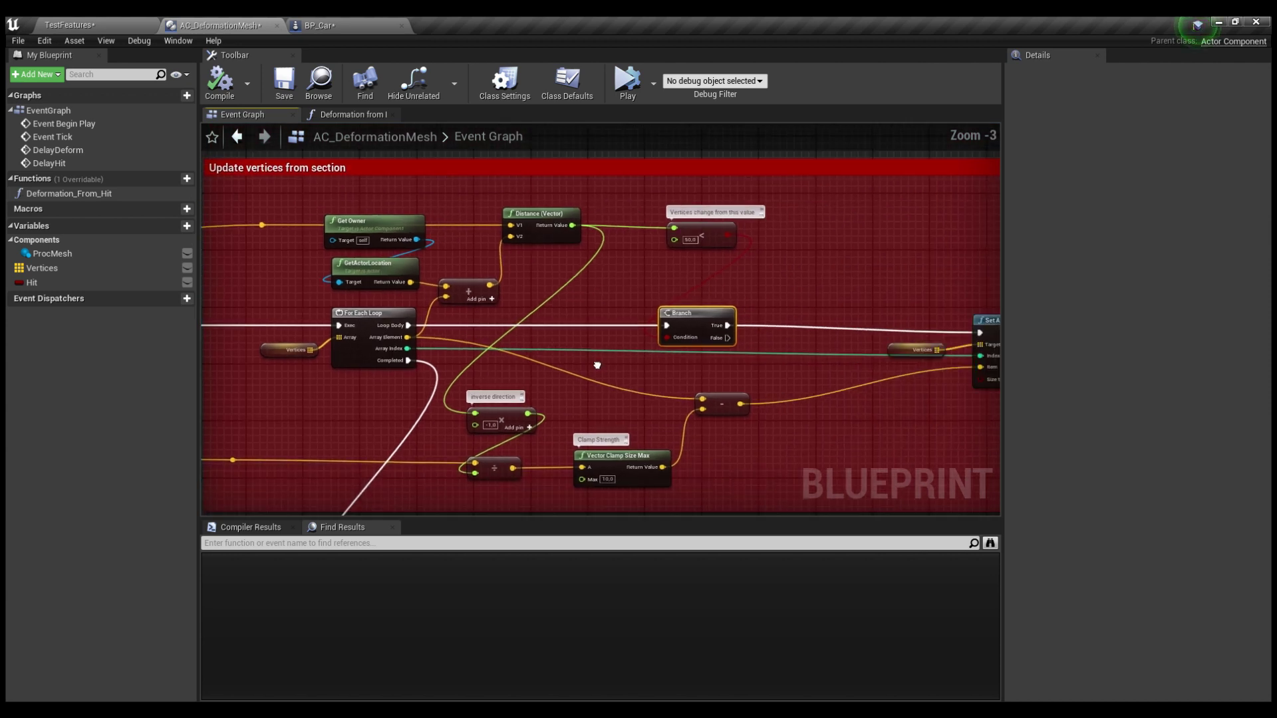
pyautogui.moveTo(592, 365); pyautogui.dragTo(563, 379, button='right')
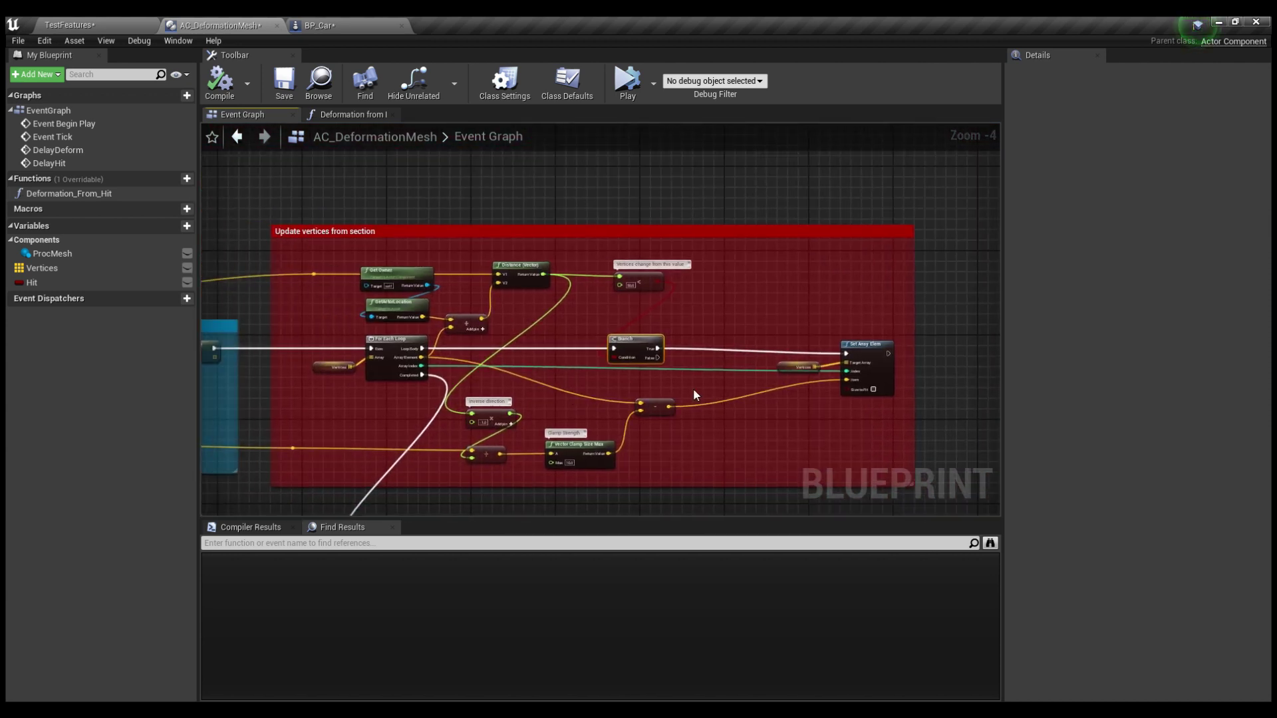
pyautogui.moveTo(859, 350); pyautogui.dragTo(868, 349)
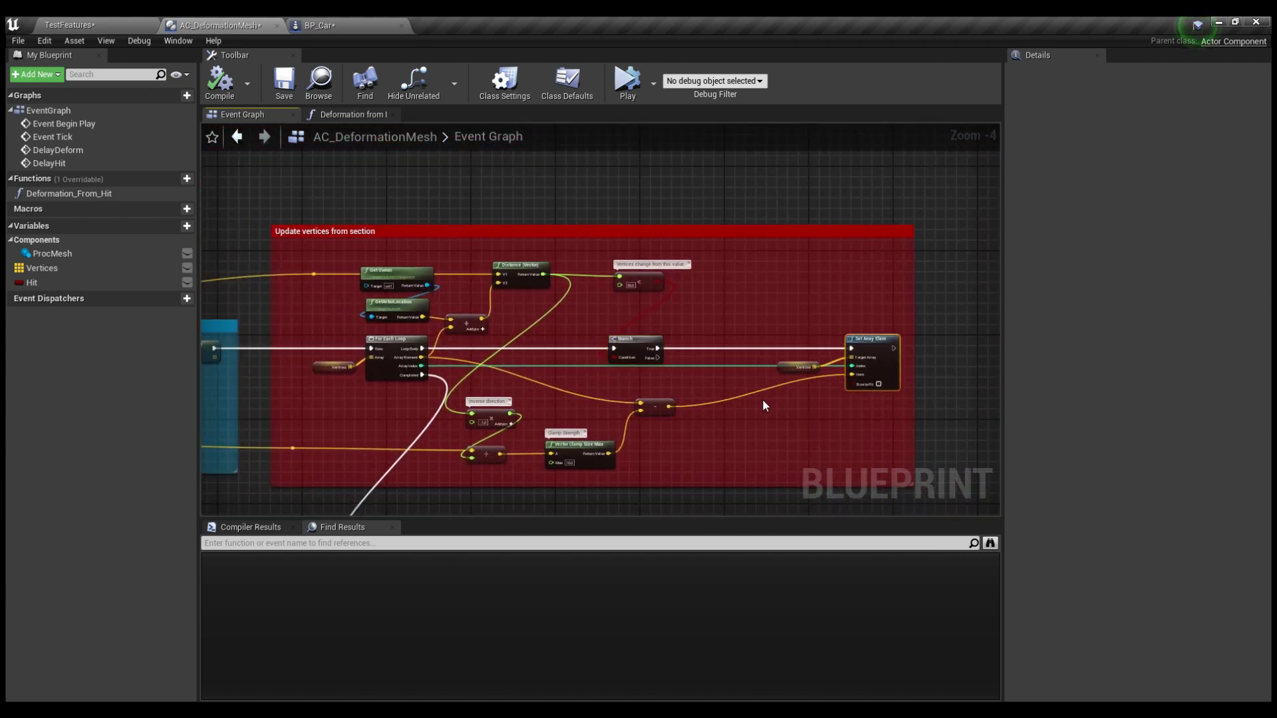
pyautogui.moveTo(783, 368); pyautogui.dragTo(783, 357)
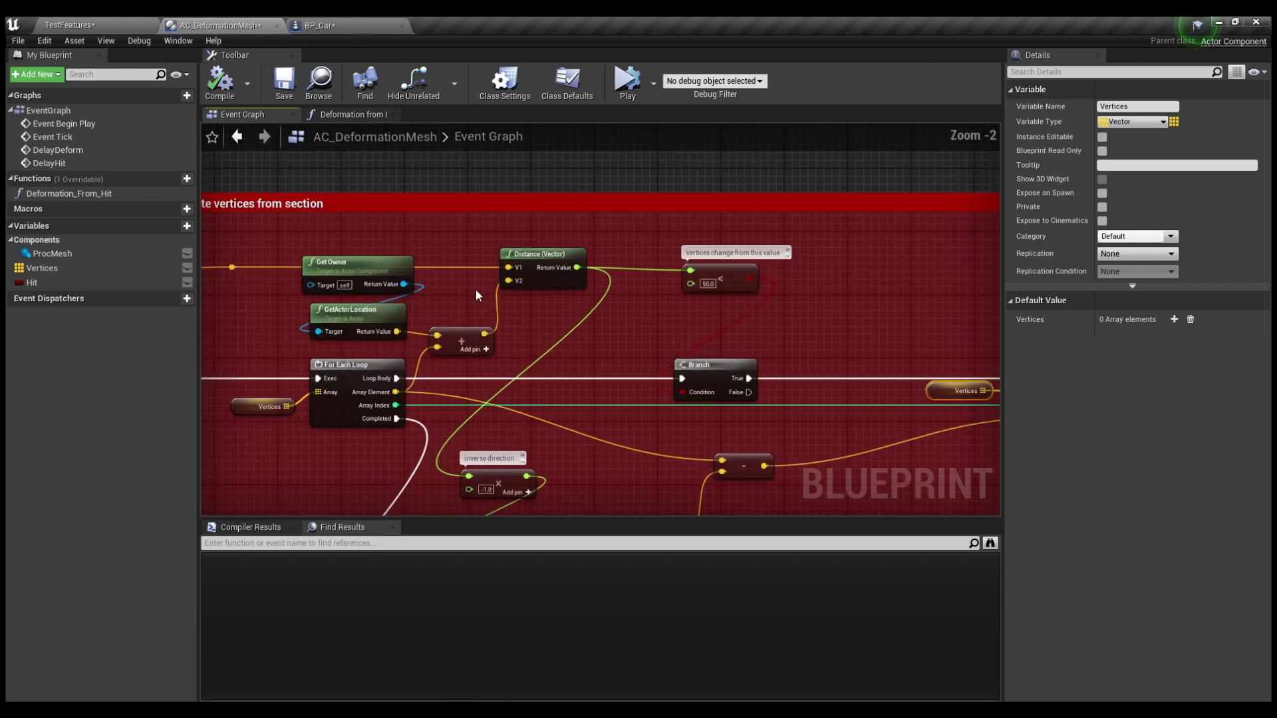
pyautogui.scroll(4, 476, 290)
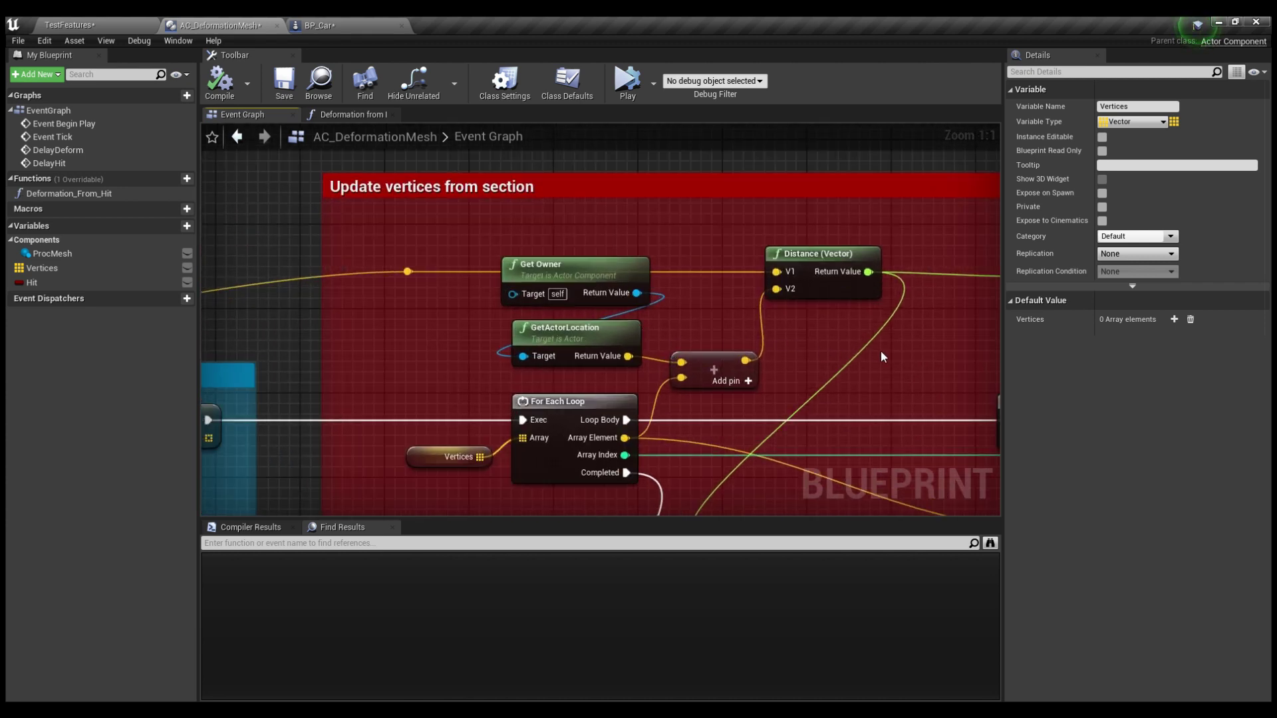
pyautogui.moveTo(880, 349); pyautogui.dragTo(585, 347, button='right')
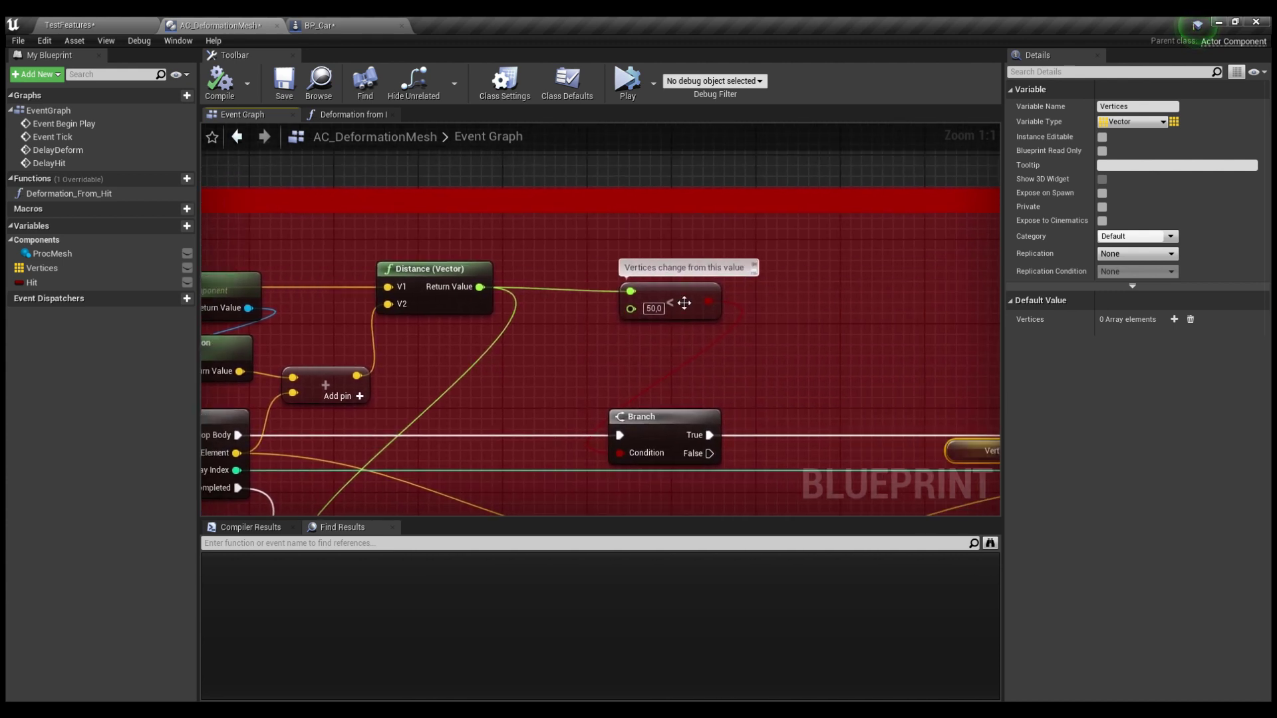
pyautogui.click(682, 300)
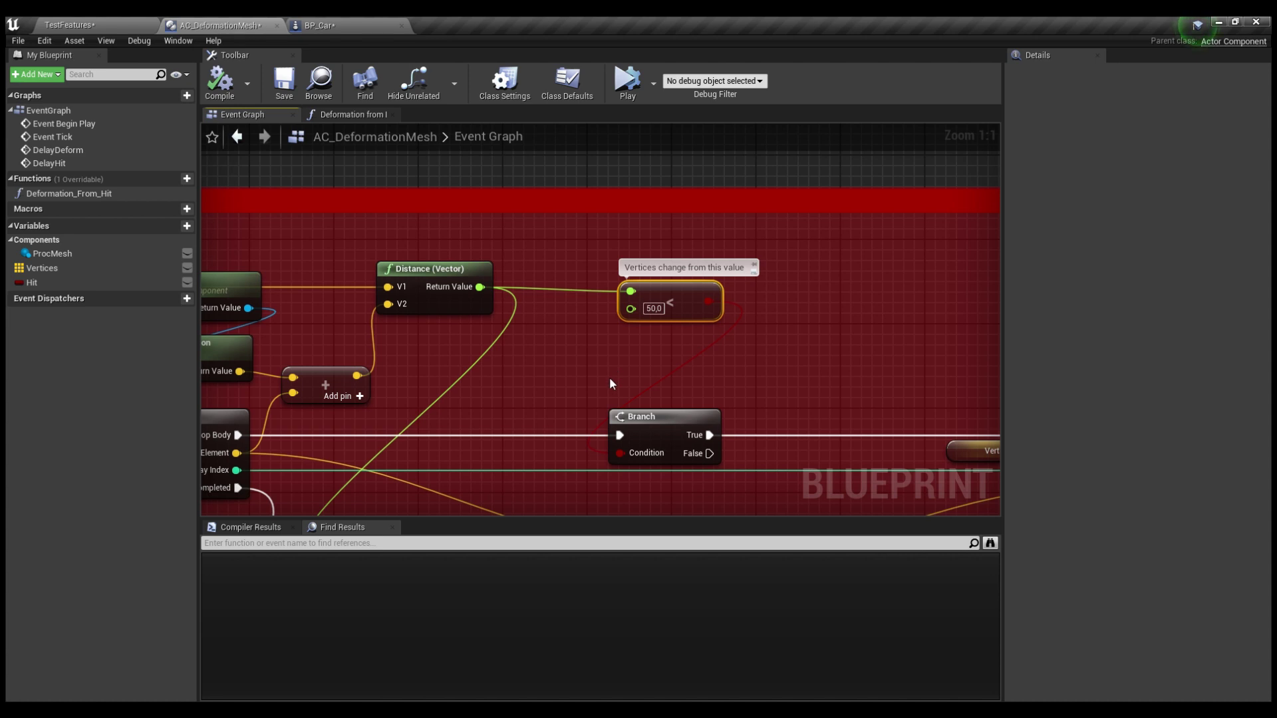
pyautogui.moveTo(601, 388)
pyautogui.mouseDown(button='right')
pyautogui.moveTo(664, 232)
pyautogui.moveTo(690, 229)
pyautogui.mouseUp(button='right')
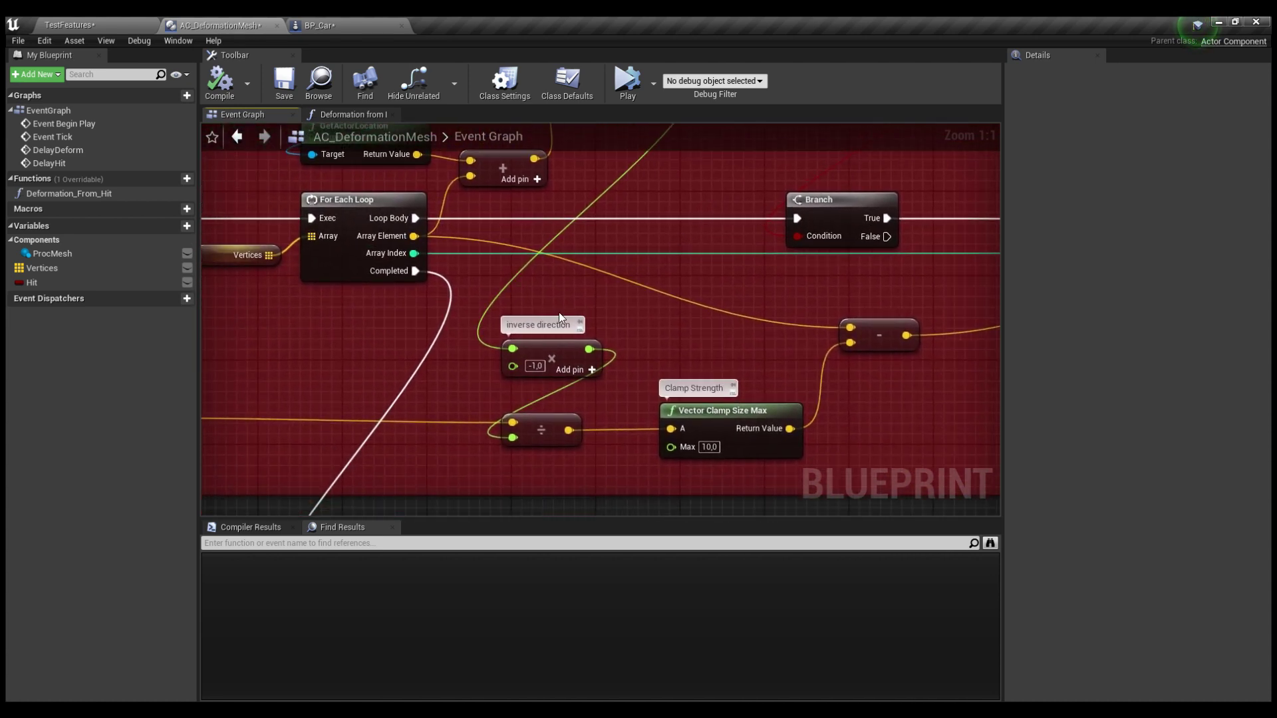
pyautogui.scroll(-1, 564, 312)
pyautogui.moveTo(680, 349); pyautogui.dragTo(628, 357, button='right')
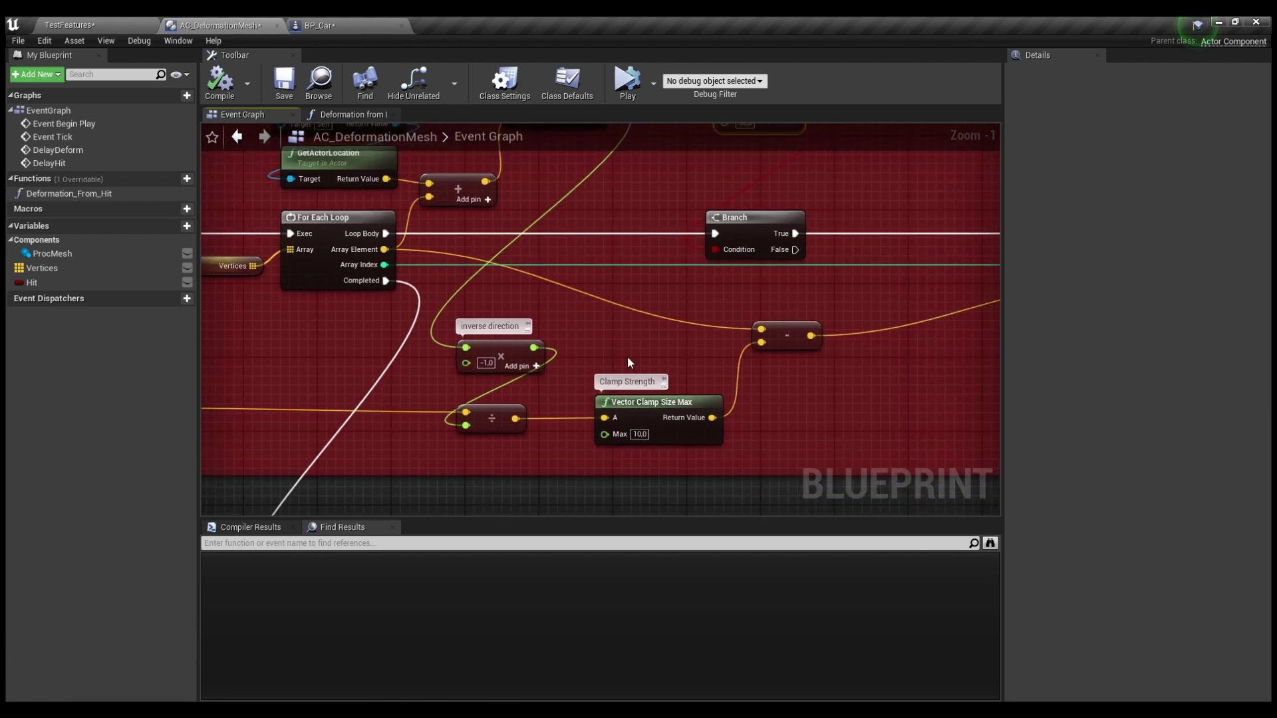
# Pan and zoom over the graph to review the Update mesh section group feeding Update Mesh Section.
pyautogui.moveTo(836, 418)
pyautogui.mouseDown(button='right')
pyautogui.moveTo(679, 455)
pyautogui.moveTo(842, 266)
pyautogui.mouseUp(button='right')
pyautogui.scroll(-1, 680, 455)
pyautogui.scroll(-2, 624, 469)
pyautogui.scroll(1, 650, 336)
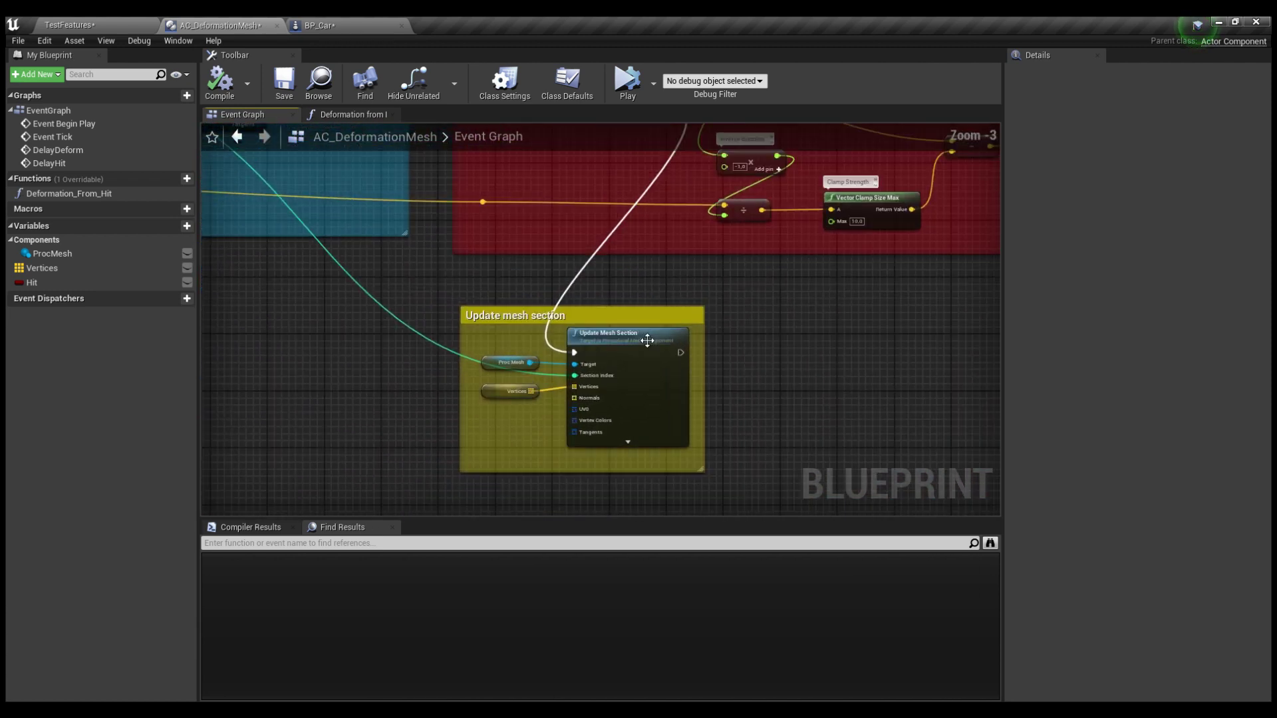
pyautogui.scroll(2, 697, 317)
pyautogui.moveTo(697, 317); pyautogui.dragTo(727, 313, button='right')
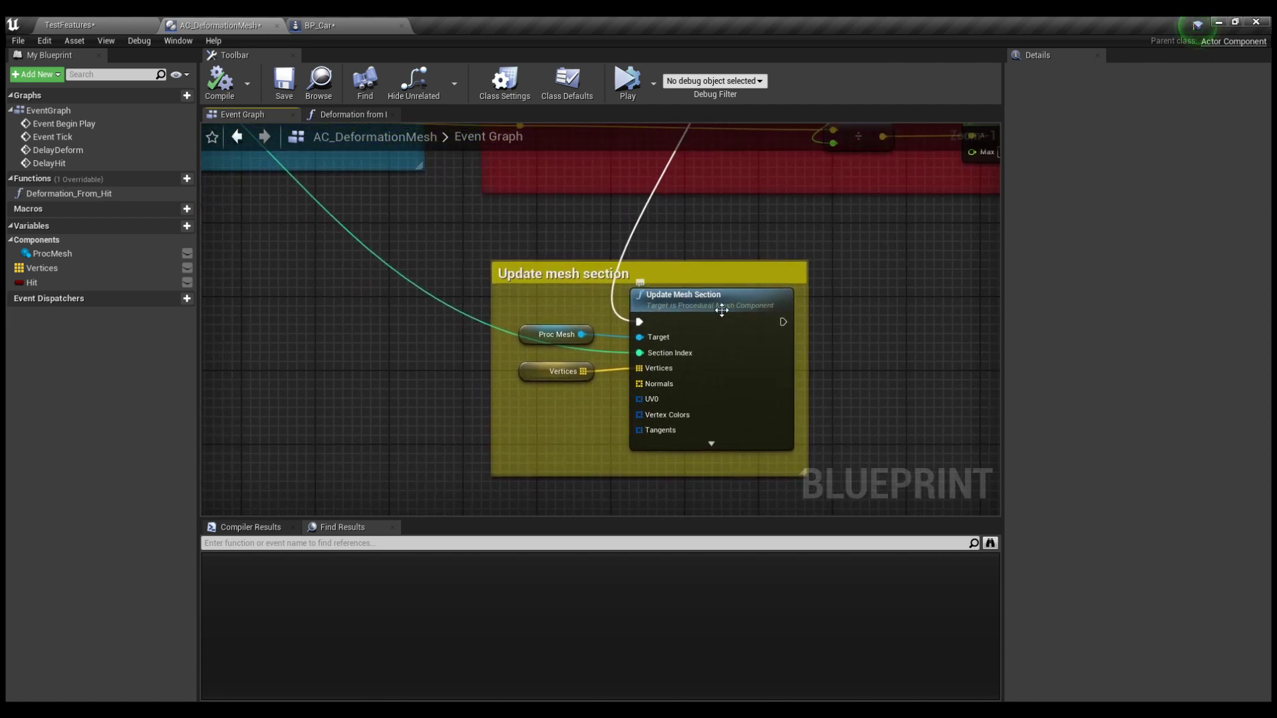
pyautogui.moveTo(857, 304); pyautogui.dragTo(808, 328, button='right')
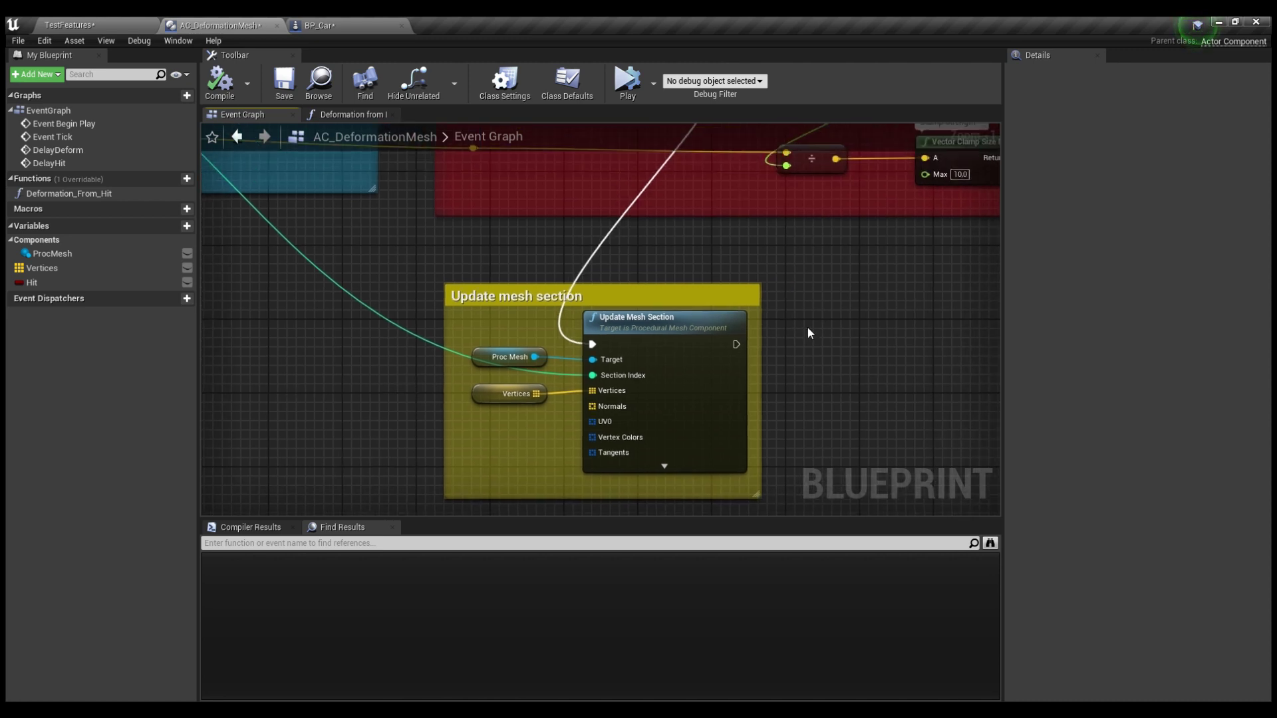
pyautogui.scroll(-1, 807, 327)
pyautogui.scroll(-2, 807, 327)
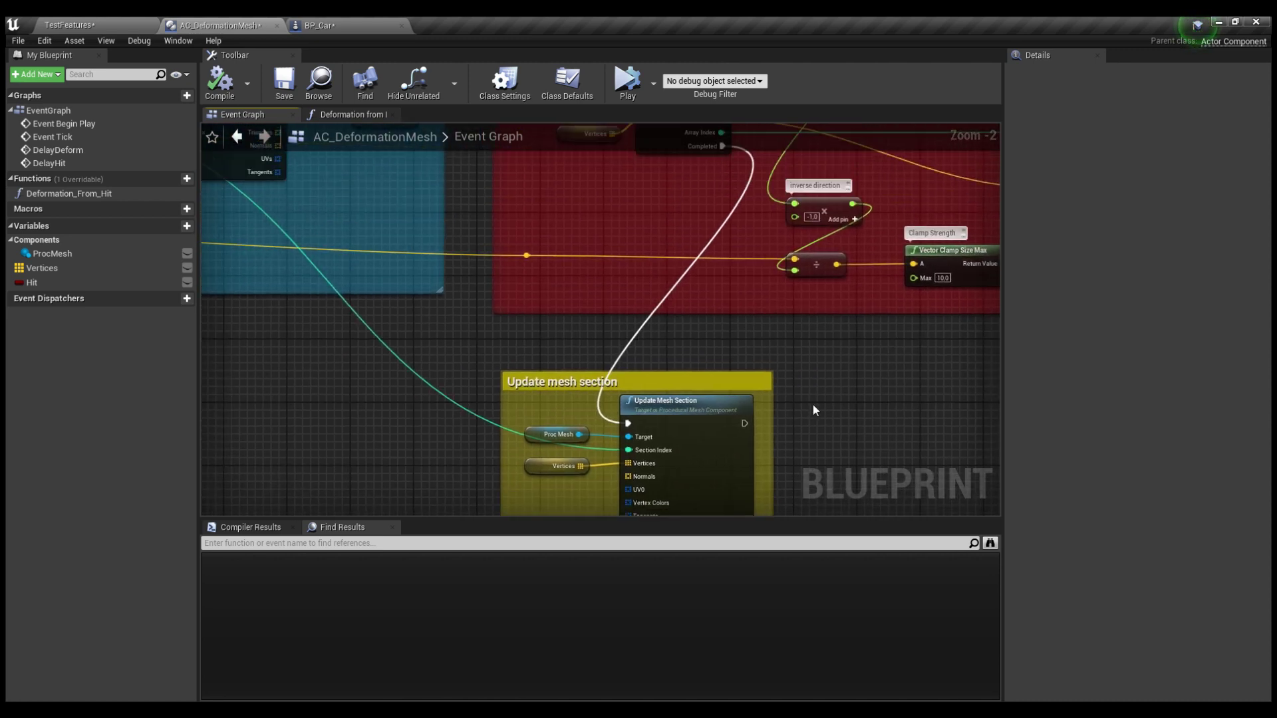
pyautogui.scroll(-2, 812, 404)
pyautogui.scroll(-3, 812, 401)
pyautogui.moveTo(814, 394); pyautogui.dragTo(749, 439, button='right')
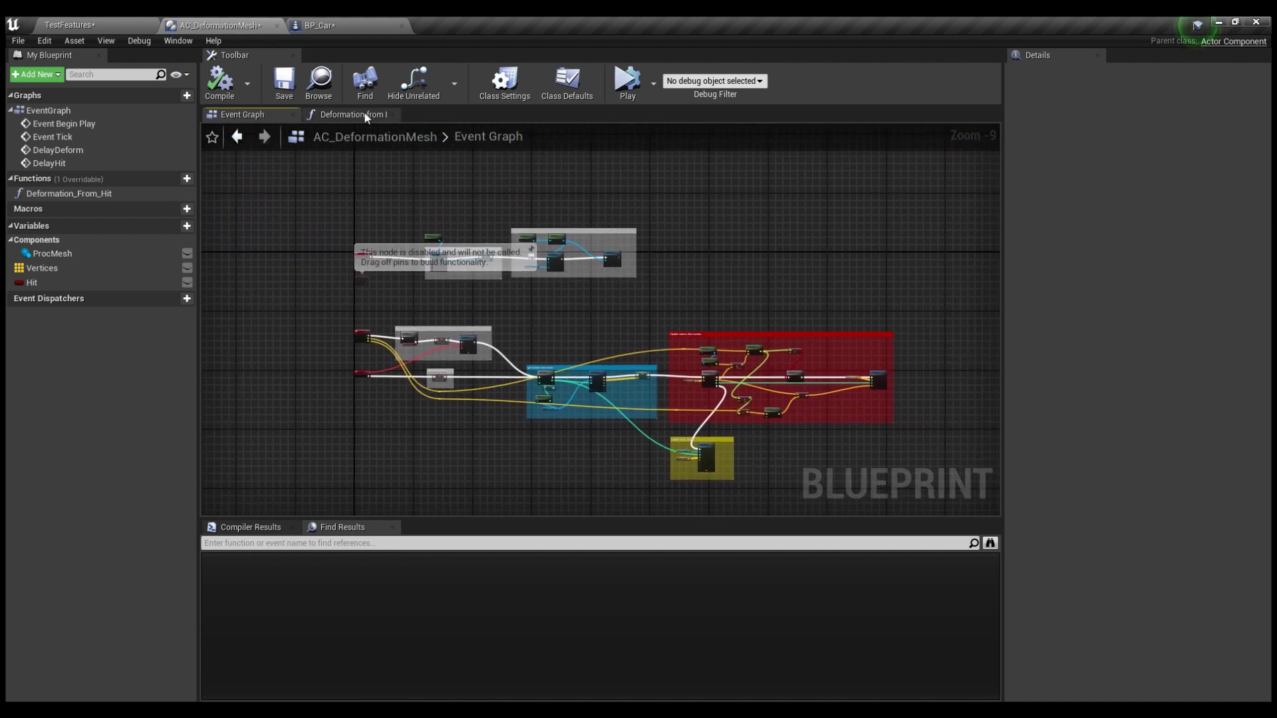
# Return to TestFeatures, start play with Alt+P, and drop the roof cube above the car.
pyautogui.click(58, 23)
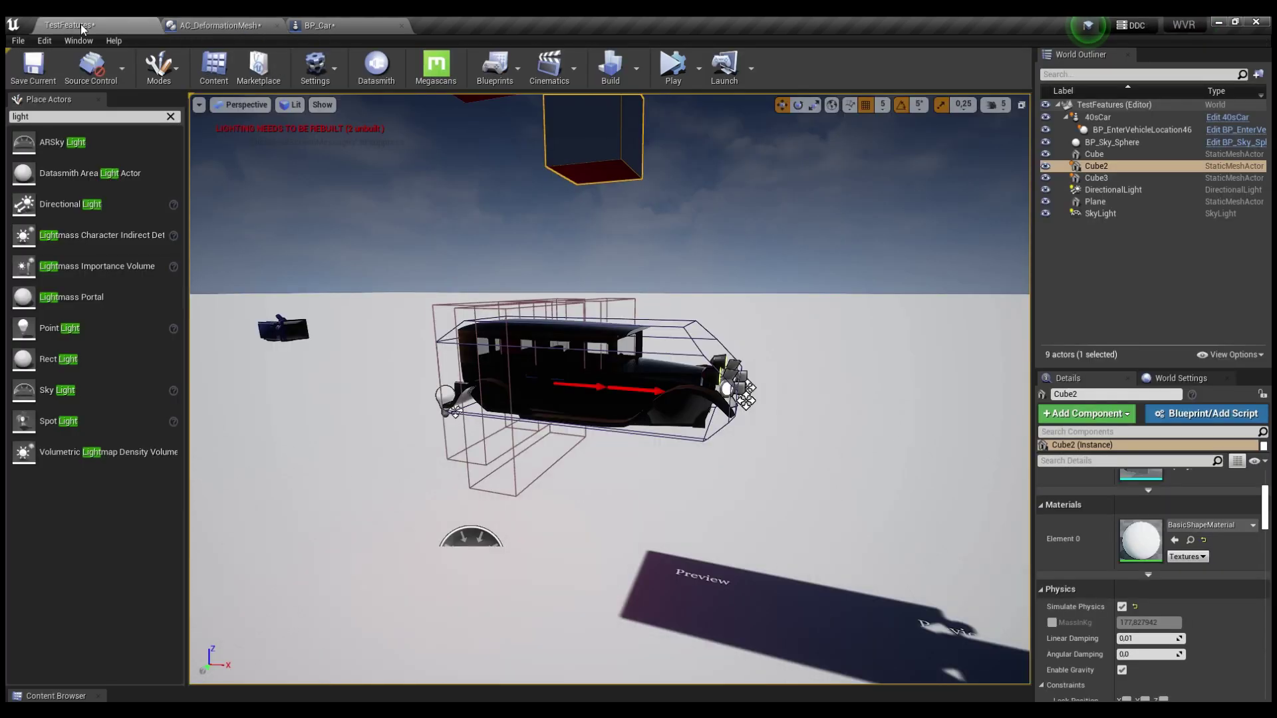
pyautogui.click(466, 245)
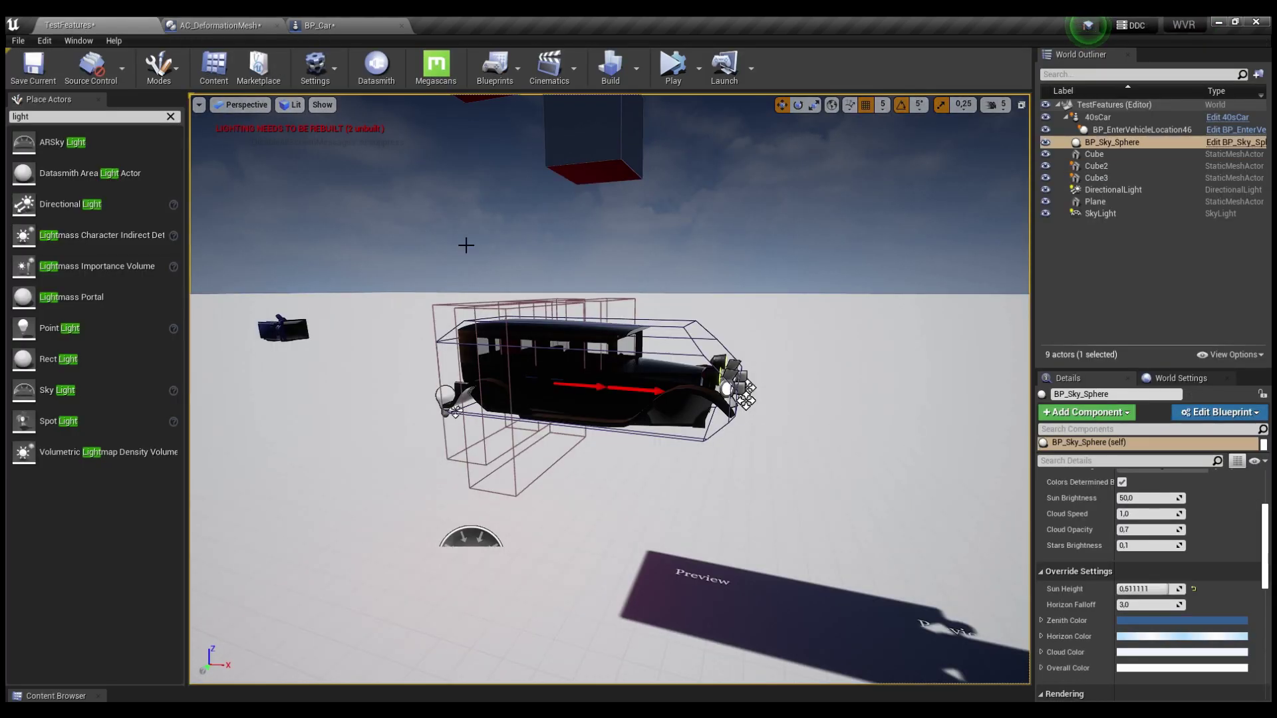
pyautogui.hotkey('alt', 'p')
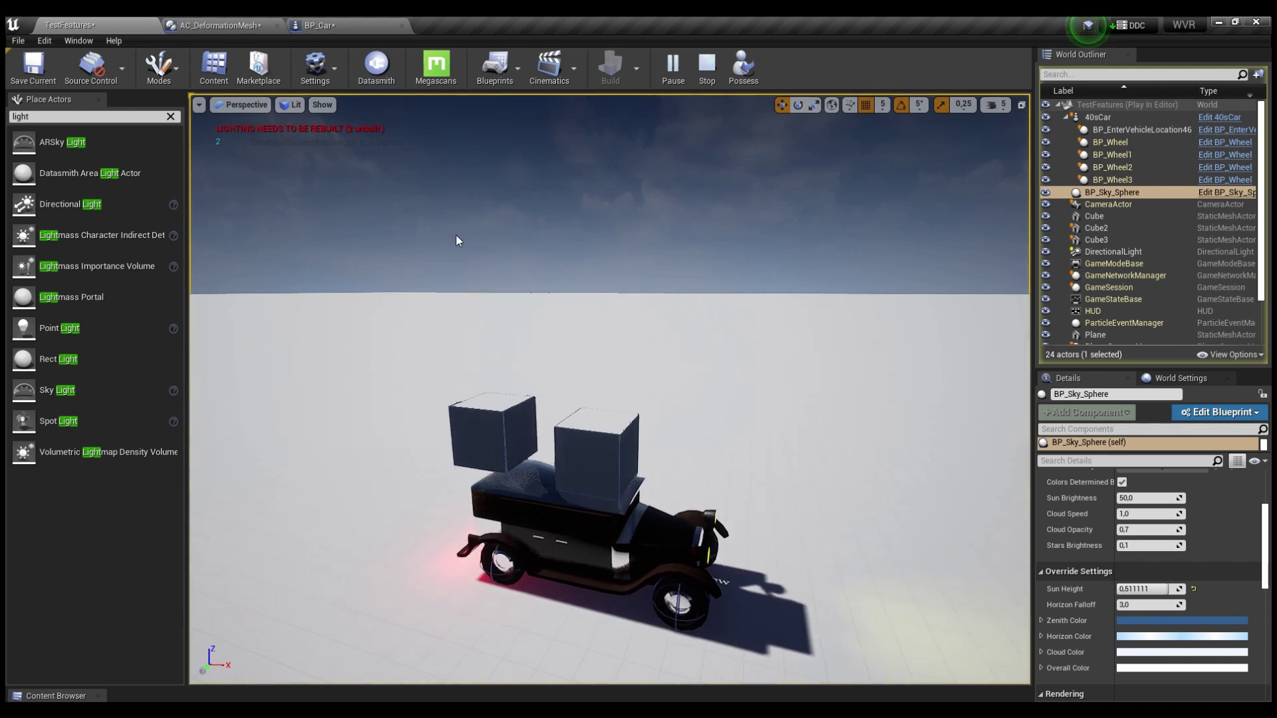
pyautogui.click(582, 365)
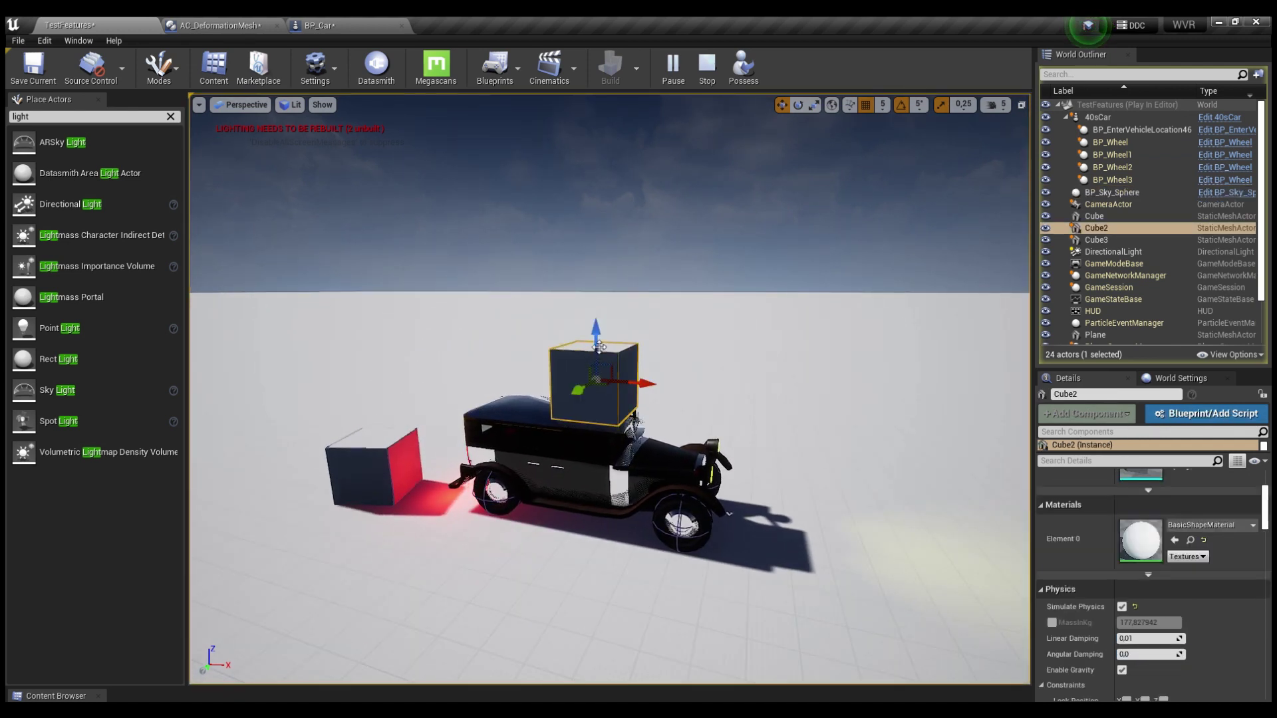
pyautogui.moveTo(582, 365)
pyautogui.mouseDown()
pyautogui.moveTo(596, 381)
pyautogui.moveTo(639, 329)
pyautogui.mouseUp()
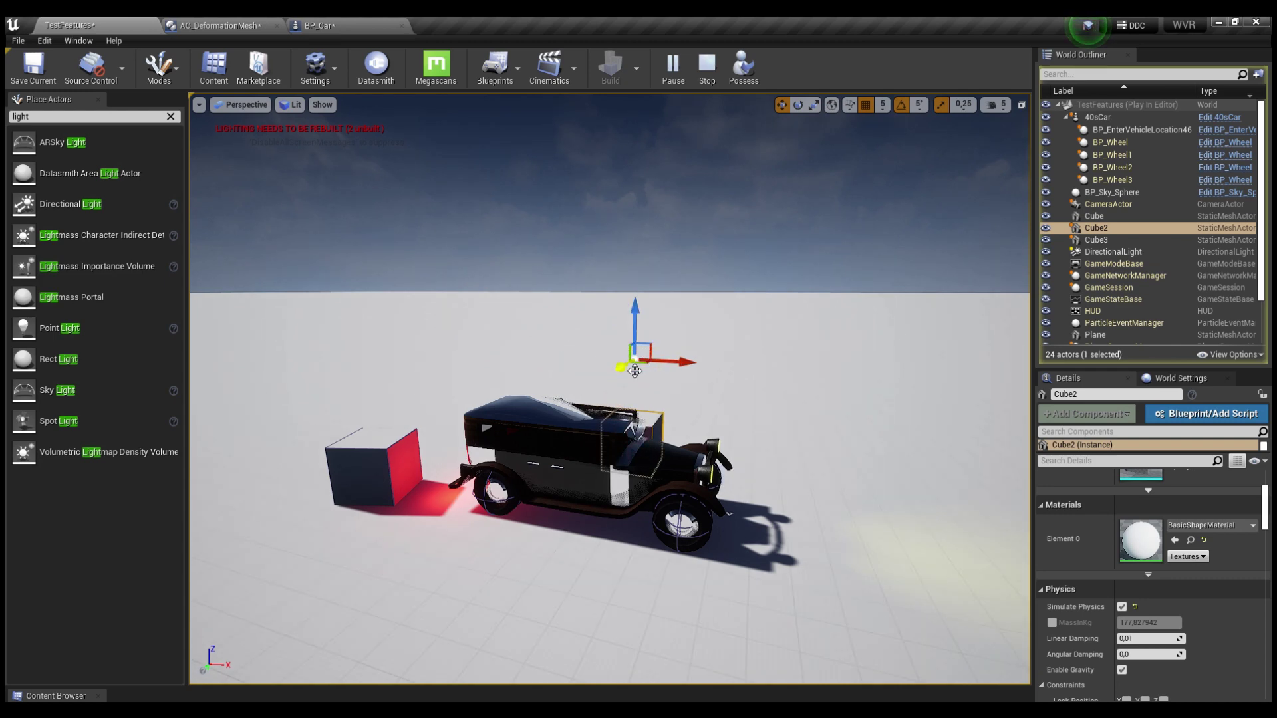
# Move the cube away from the car and drag the other cube beside it.
pyautogui.moveTo(616, 453); pyautogui.dragTo(618, 457, button='right')
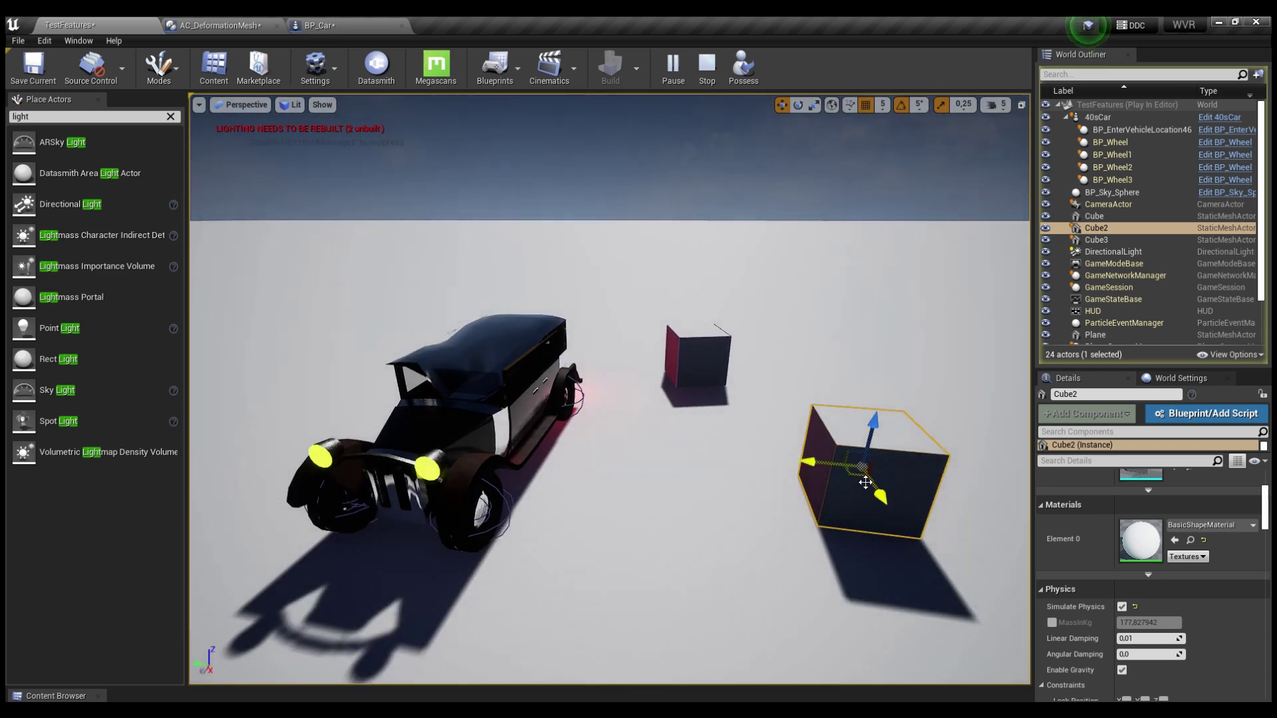
pyautogui.moveTo(865, 482)
pyautogui.mouseDown()
pyautogui.moveTo(623, 535)
pyautogui.moveTo(343, 246)
pyautogui.moveTo(350, 258)
pyautogui.moveTo(309, 278)
pyautogui.mouseUp()
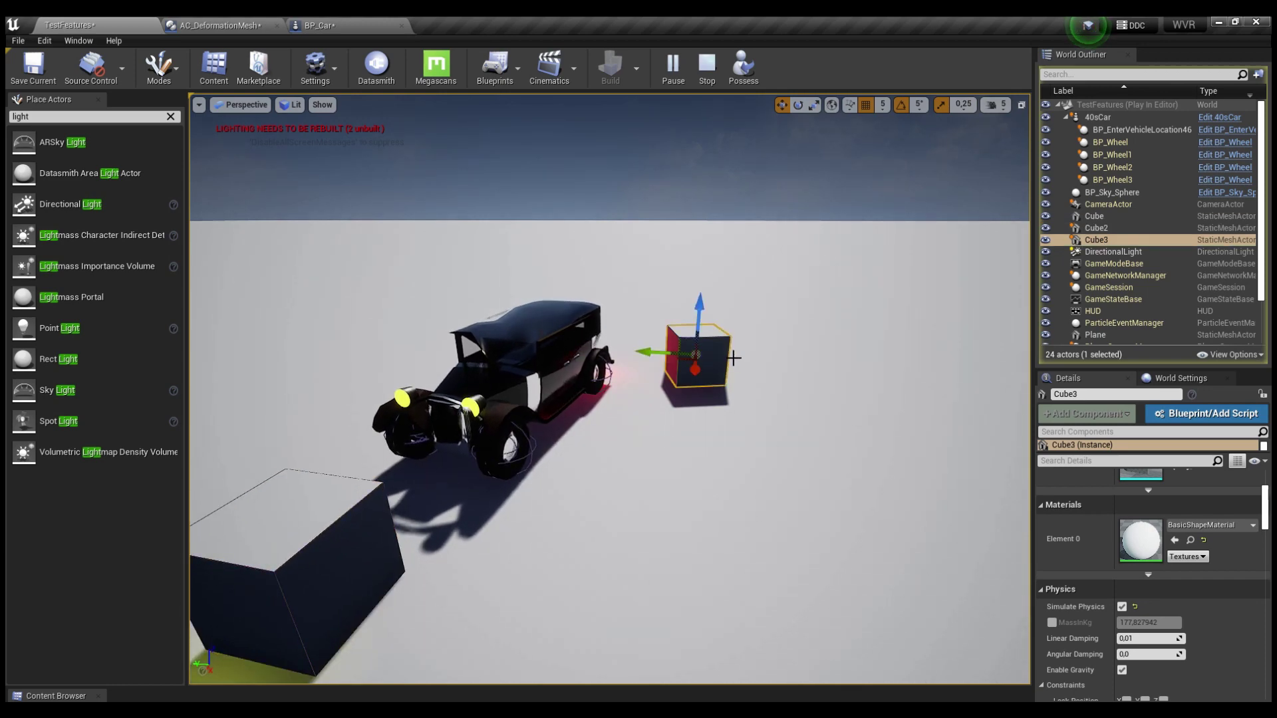
pyautogui.moveTo(576, 357); pyautogui.dragTo(749, 359)
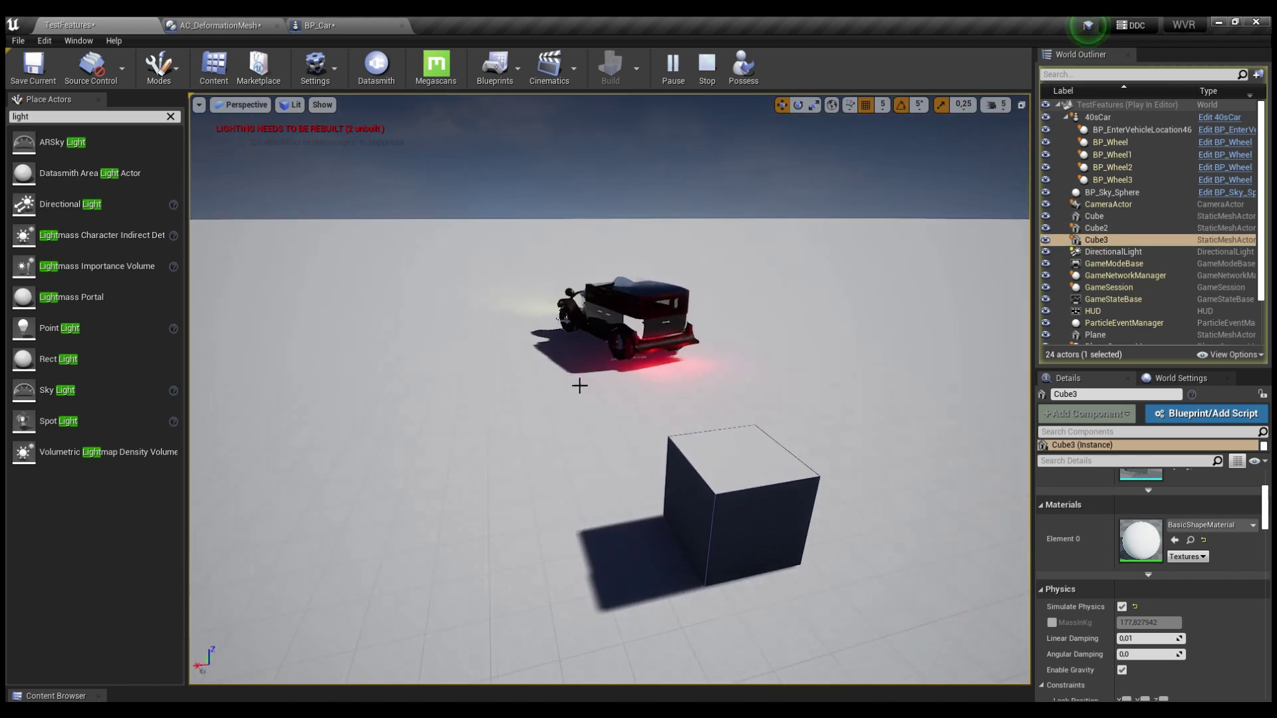
pyautogui.moveTo(750, 359); pyautogui.dragTo(750, 465, button='right')
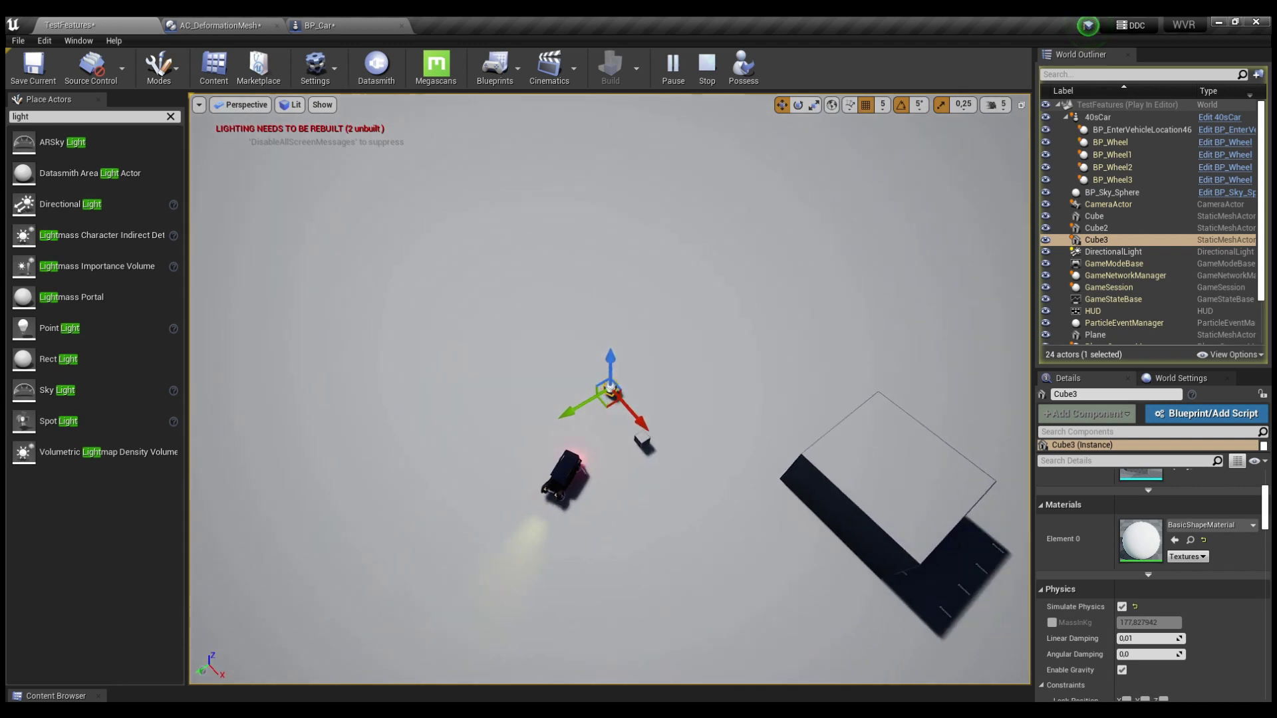
pyautogui.moveTo(716, 318); pyautogui.dragTo(716, 318, button='right')
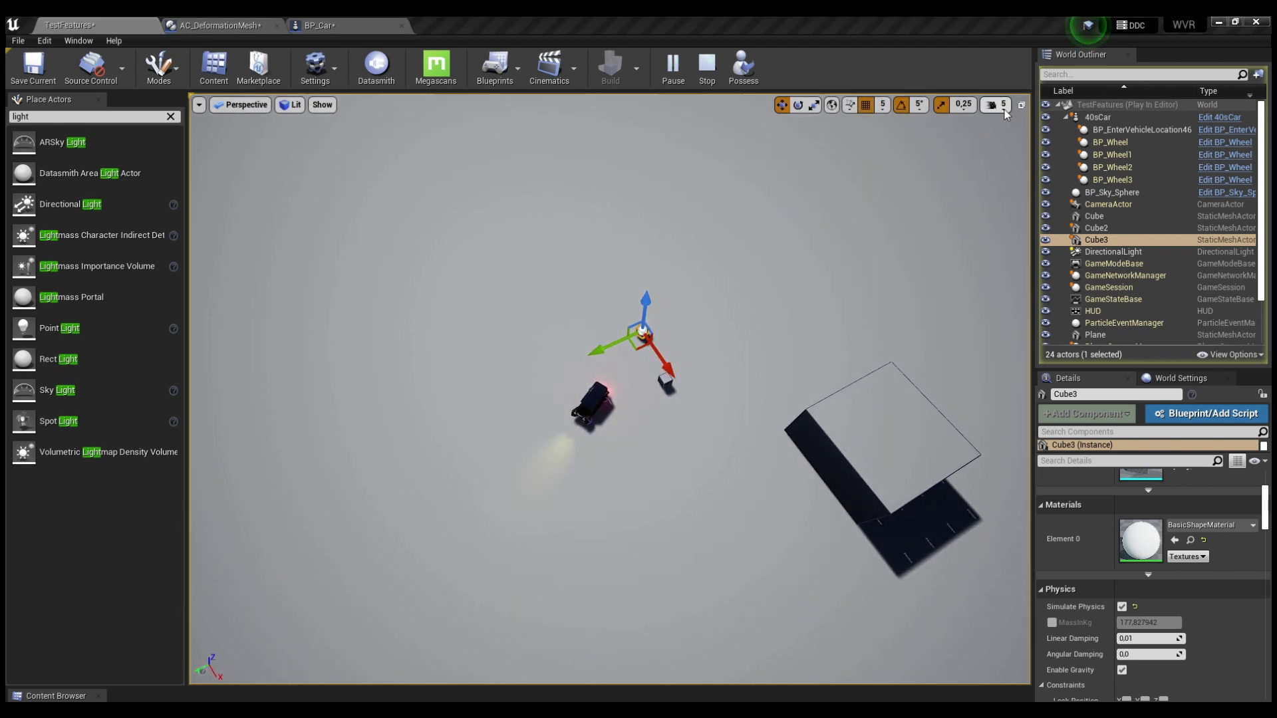
pyautogui.moveTo(929, 238); pyautogui.dragTo(930, 279, button='right')
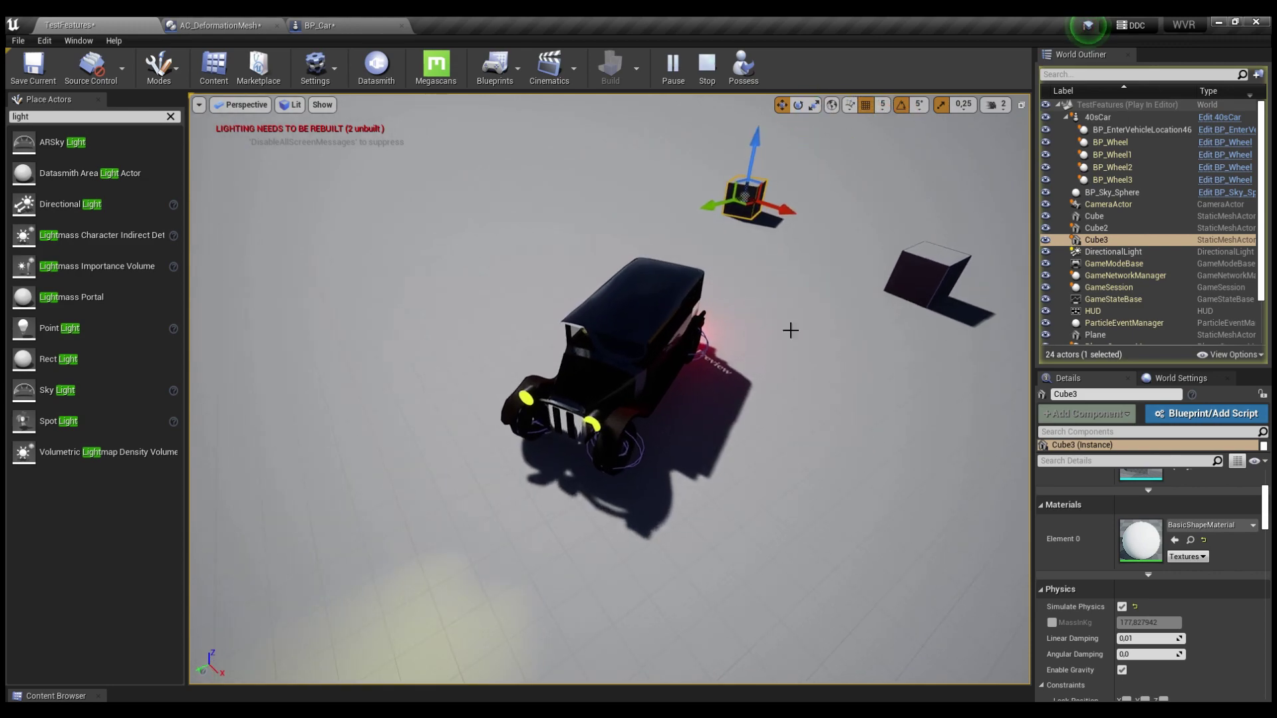
# Select the 40sCar, focus it with F, and ram it against the large wall.
pyautogui.click(619, 352)
pyautogui.moveTo(619, 352); pyautogui.dragTo(618, 399, button='right')
pyautogui.moveTo(550, 375); pyautogui.dragTo(550, 375, button='right')
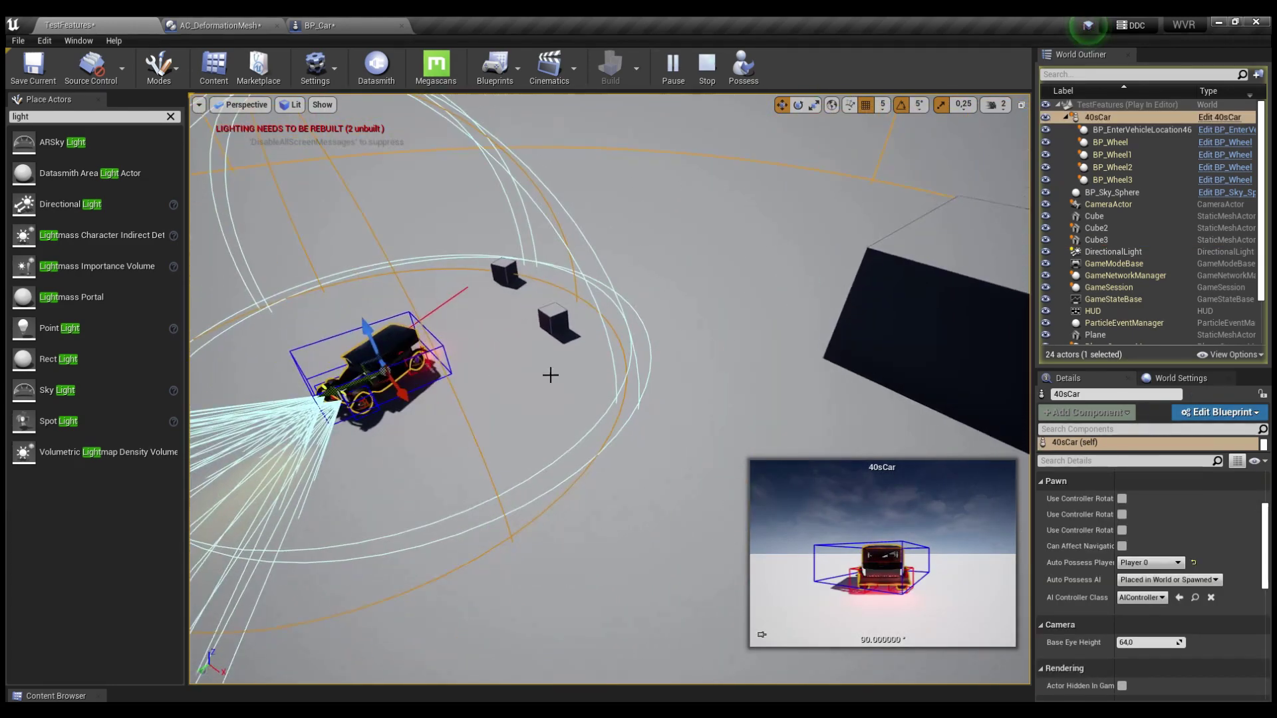
pyautogui.moveTo(376, 381)
pyautogui.mouseDown()
pyautogui.moveTo(589, 291)
pyautogui.moveTo(791, 465)
pyautogui.mouseUp()
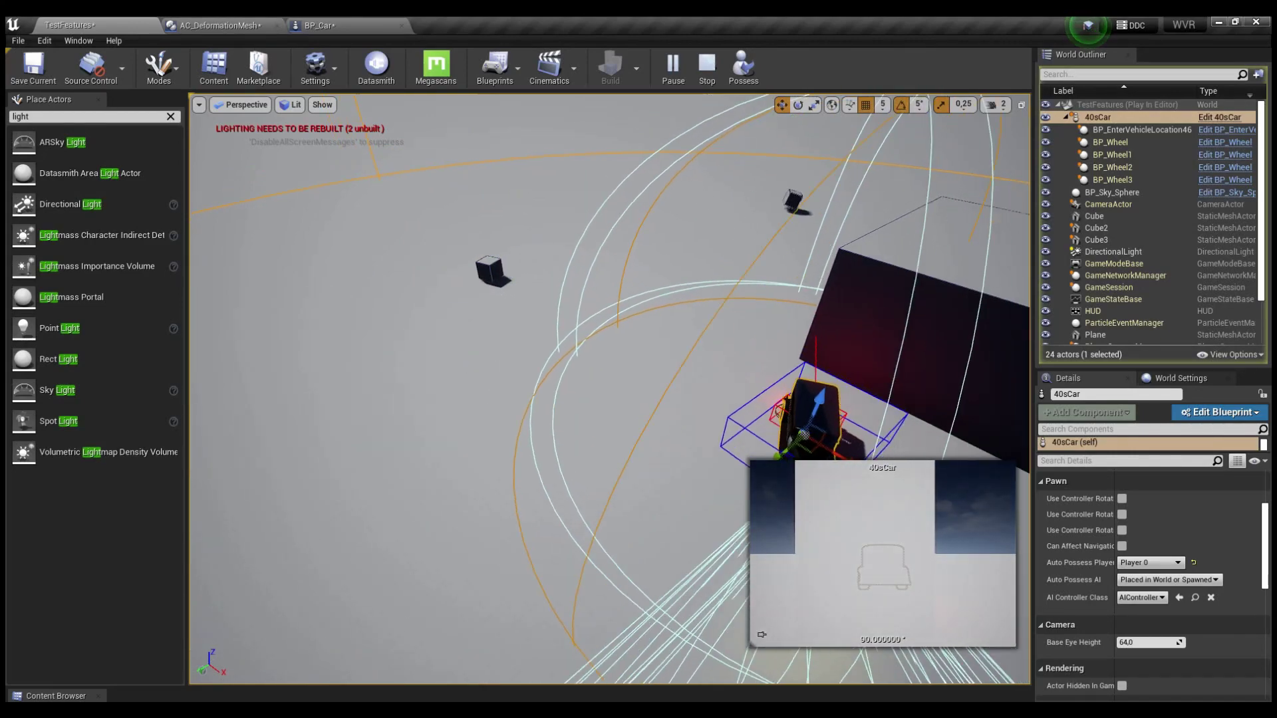
pyautogui.press('f')
pyautogui.moveTo(493, 409)
pyautogui.mouseDown()
pyautogui.moveTo(825, 377)
pyautogui.moveTo(478, 399)
pyautogui.mouseUp()
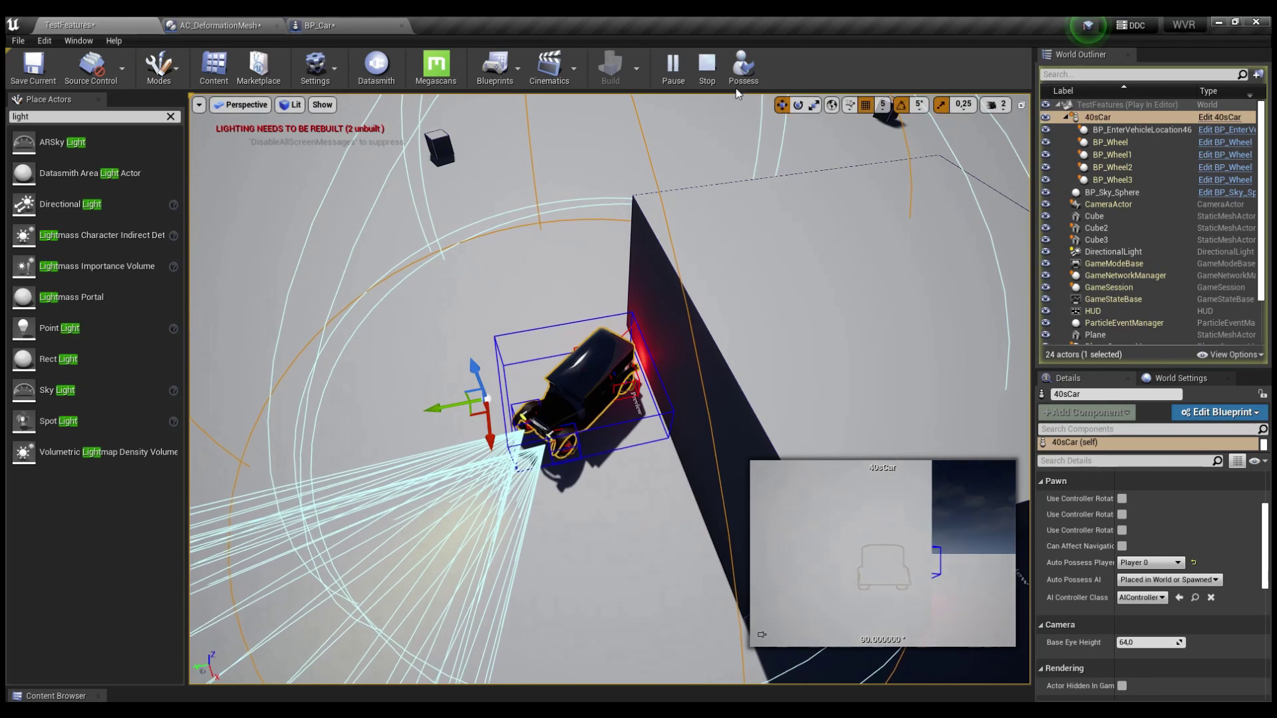
# Possess the car, drive it forward, turn back toward the wall, then steer left past it.
pyautogui.click(742, 73)
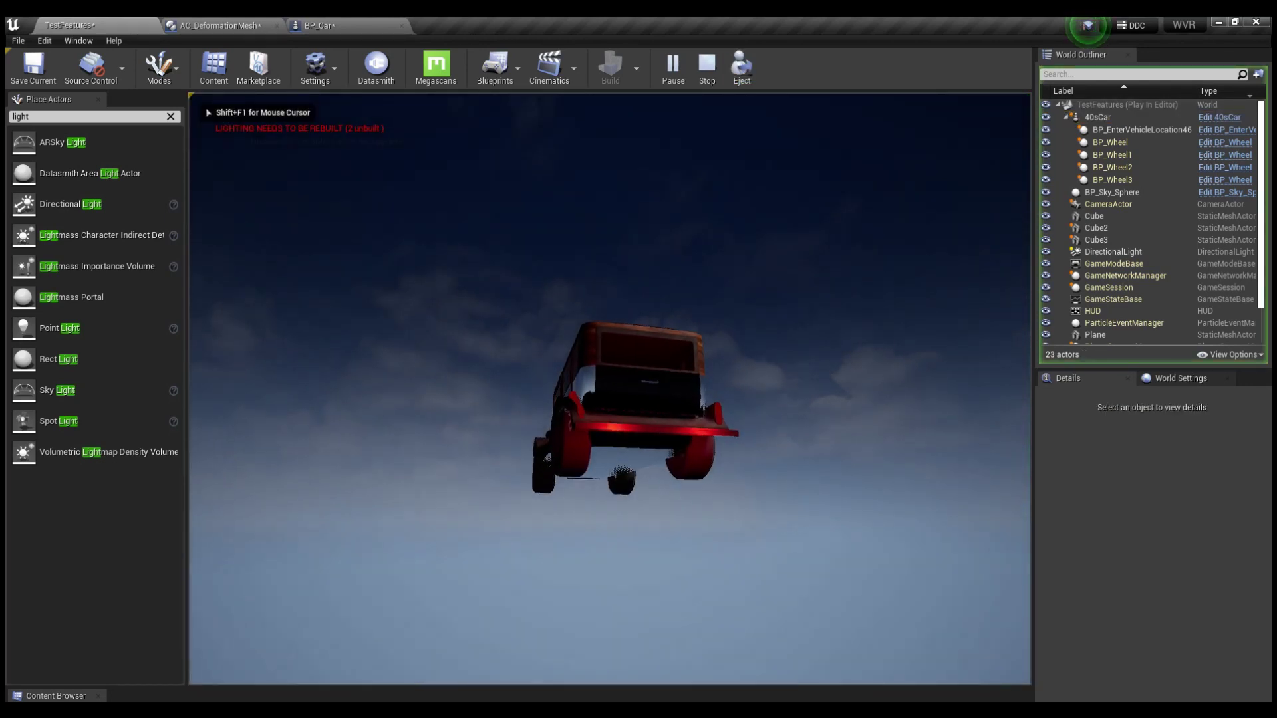
pyautogui.press('w')
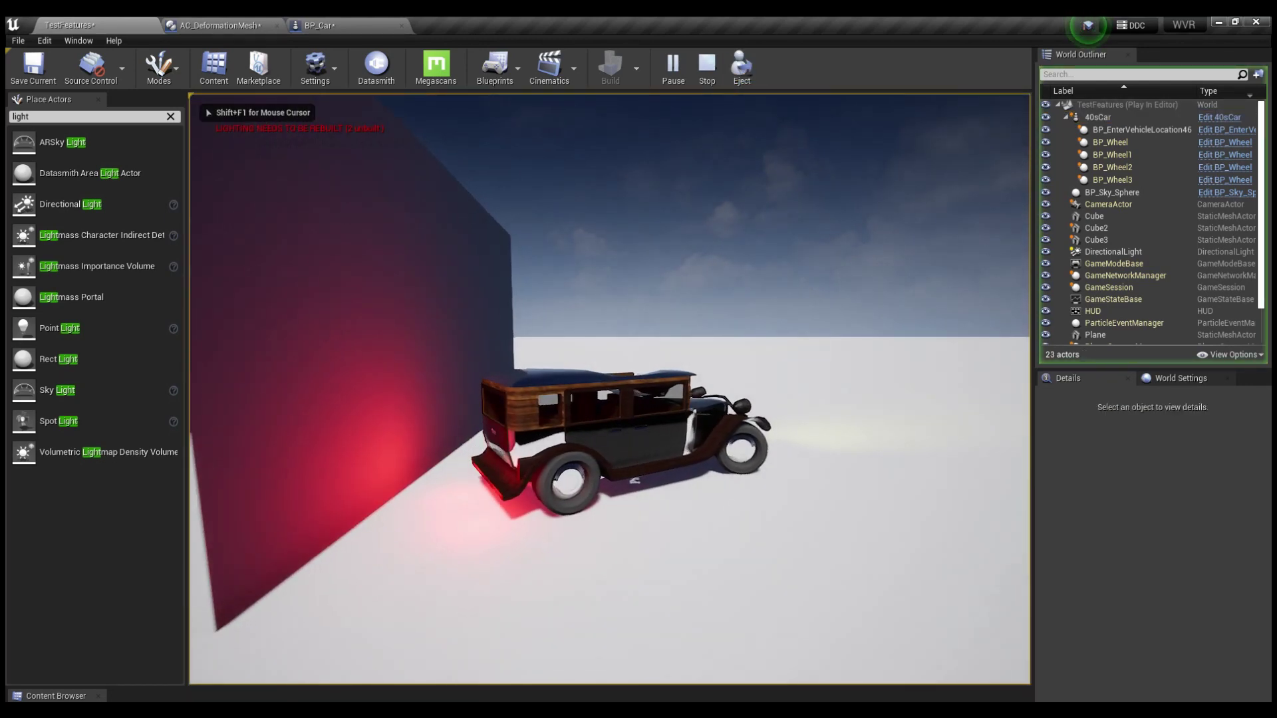
pyautogui.press('d')
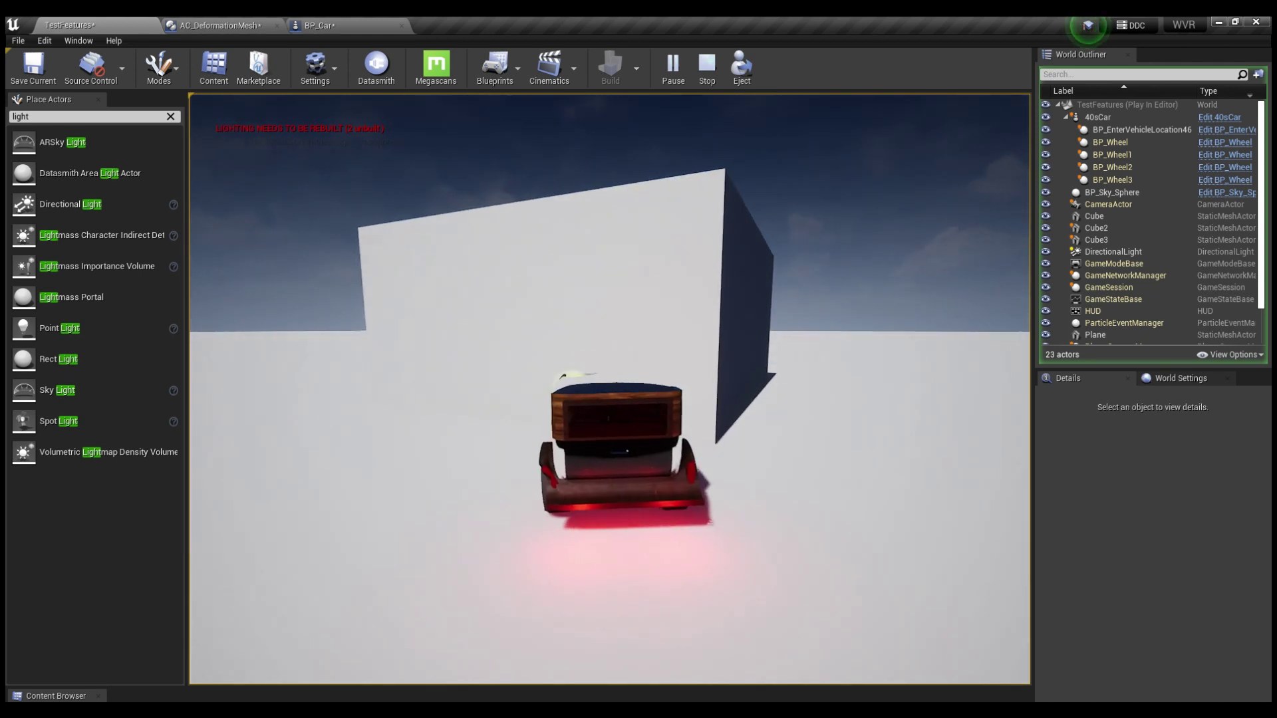
pyautogui.press('a')
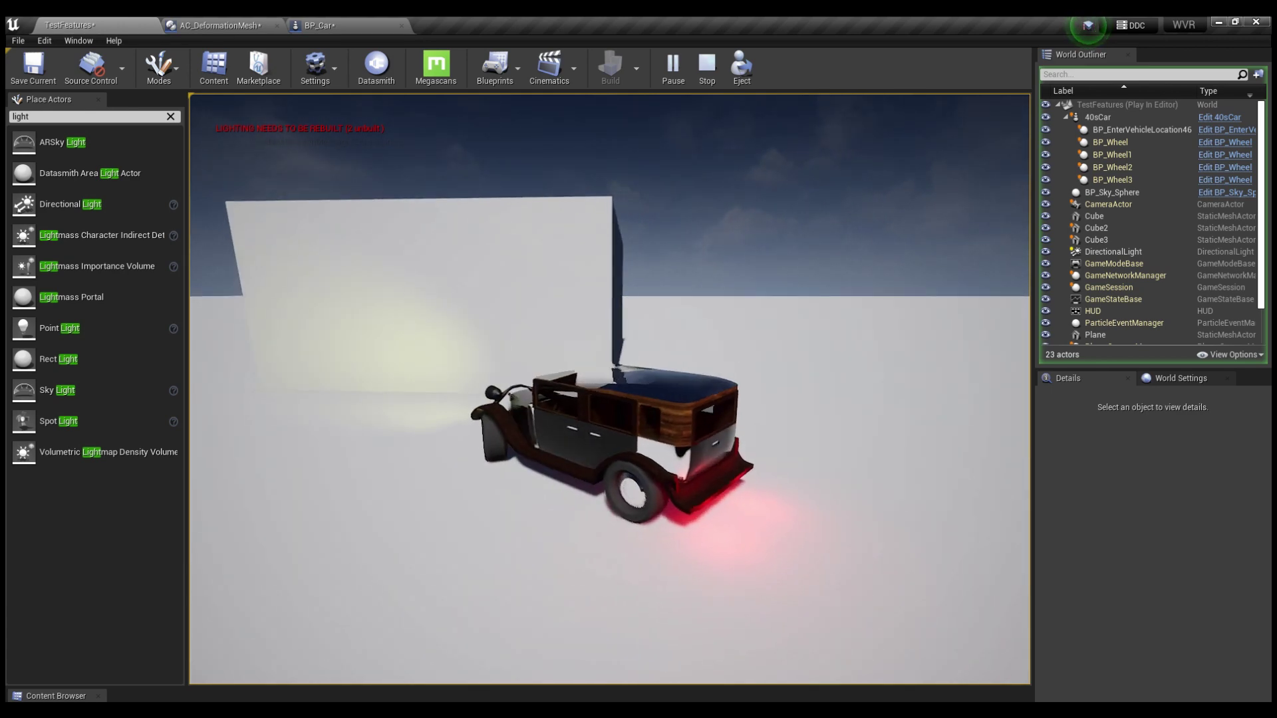
pyautogui.press('a')
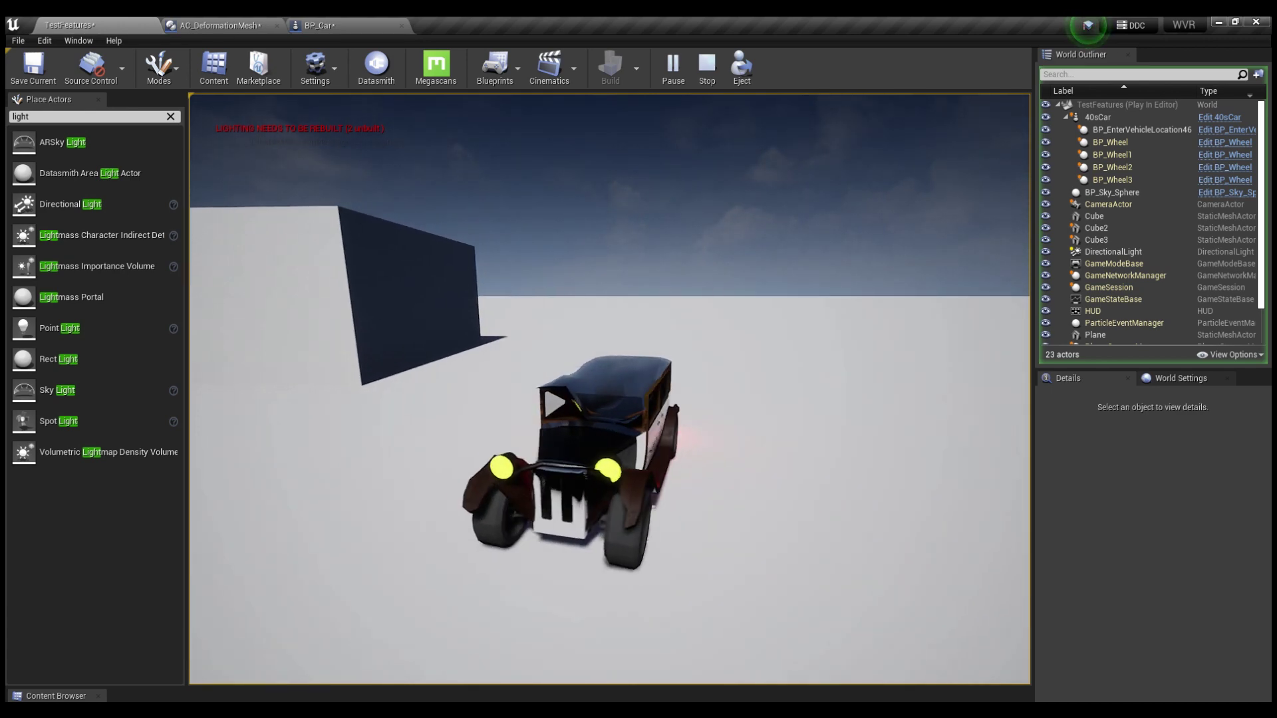
pyautogui.press('a')
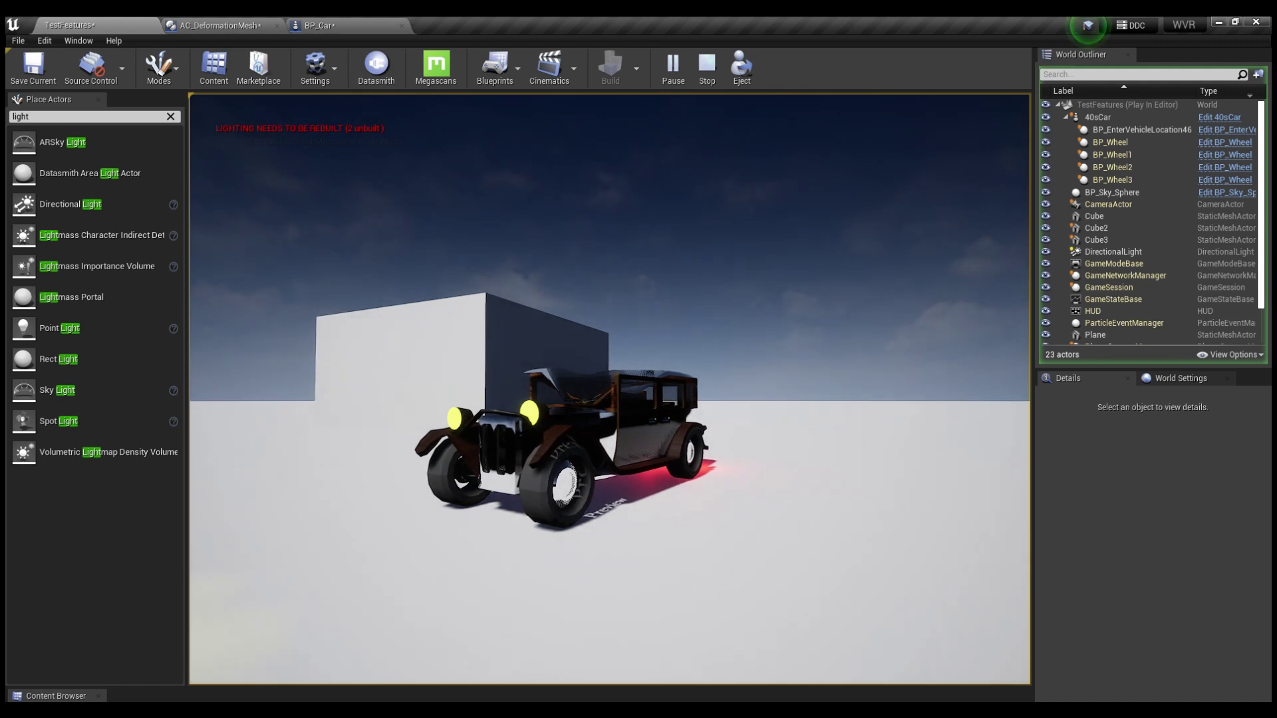